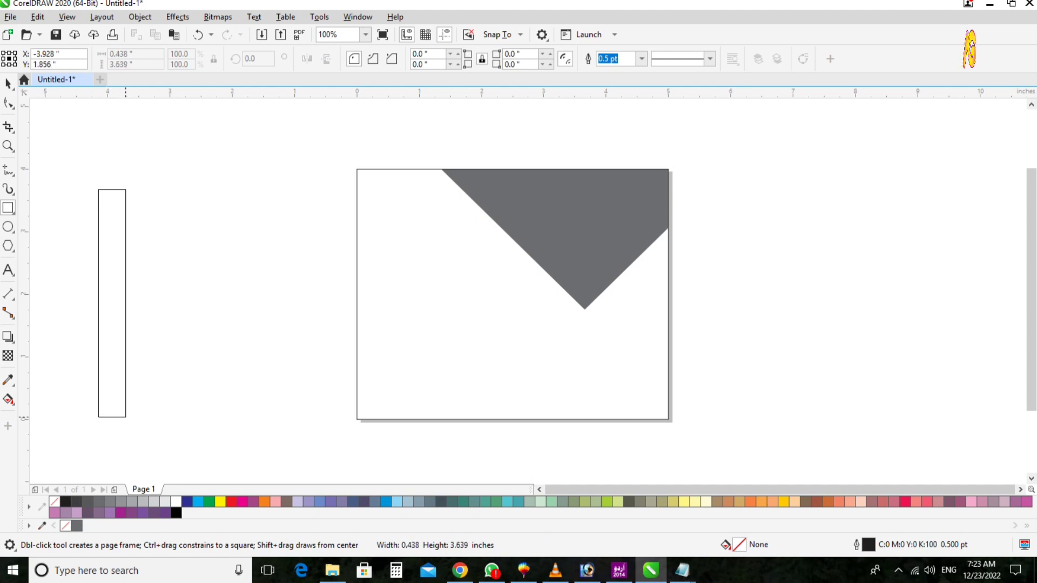
Place a copy of the narrow rectangle across the page's lower edge and rotate it to about 329.7 degrees.
drag(98, 289, 460, 321)
right_click(461, 321)
key(F2)
drag(705, 128, 295, 479)
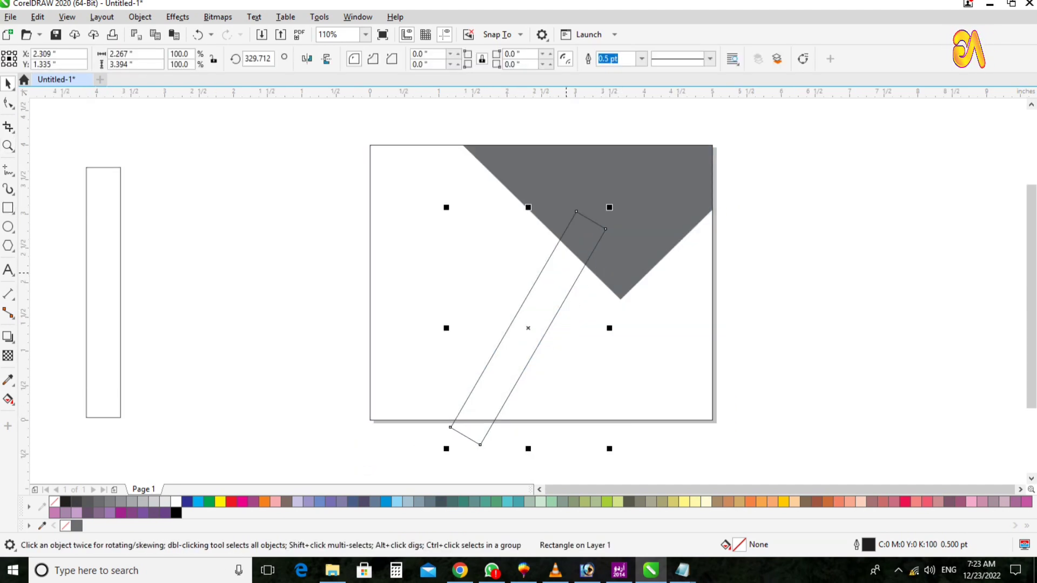
Fill the slanted bar with blue (C:100 M:20 Y:0 K:0).
key(F2)
drag(319, 445, 811, 147)
click(386, 502)
key(F3)
key(F2)
drag(950, 145, 178, 516)
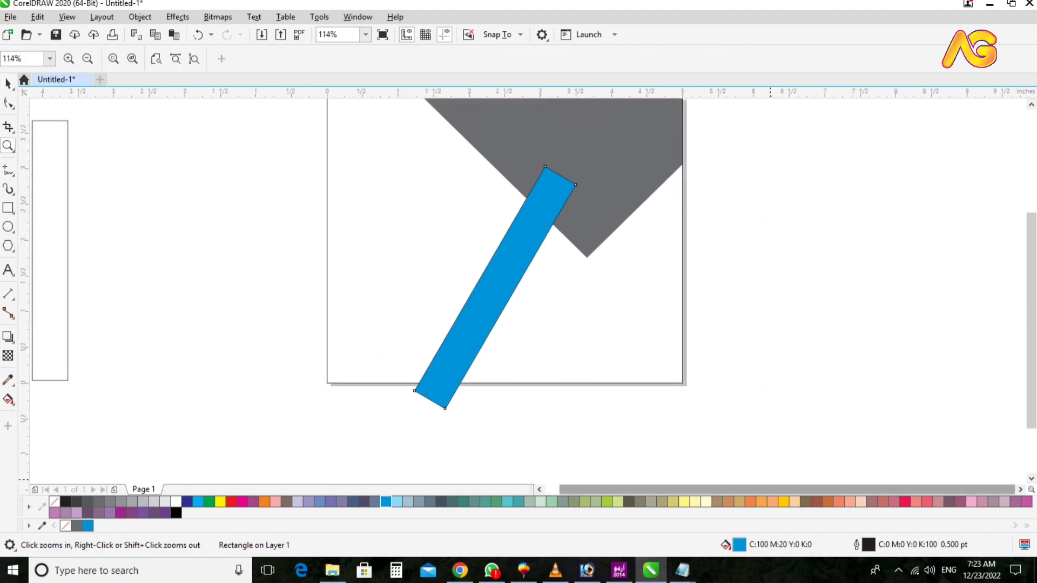
Remove the blue bar's outline and scale the bar to about 92.9%.
click(800, 277)
key(F4)
key(F2)
drag(893, 169, 382, 446)
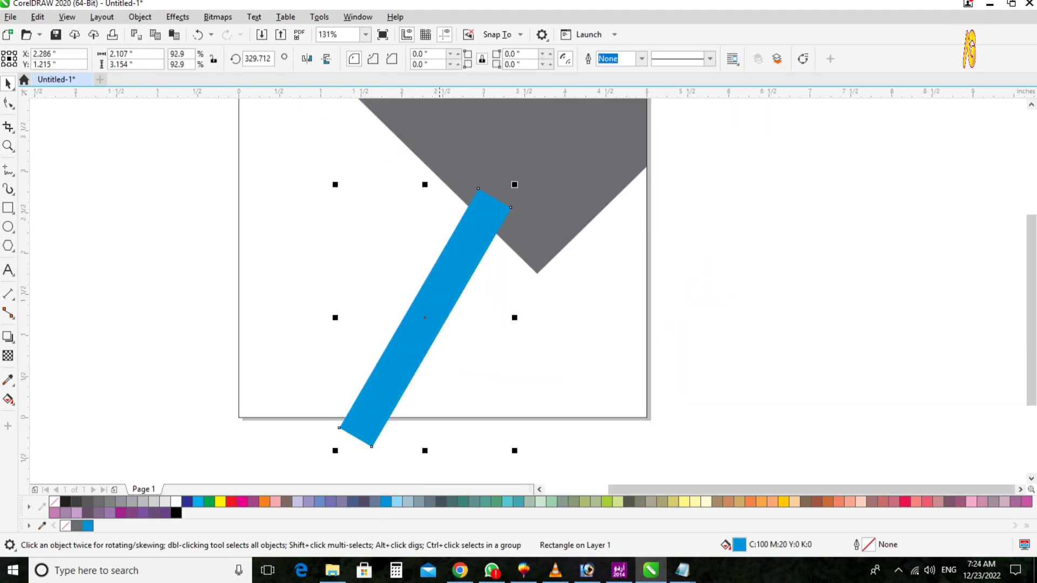
Duplicate the slanted blue bar and place the copy parallel along its lower right side.
drag(423, 321, 451, 347)
right_click(451, 347)
scroll(451, 347, down, 2)
key(F2)
drag(595, 241, 360, 463)
click(484, 482)
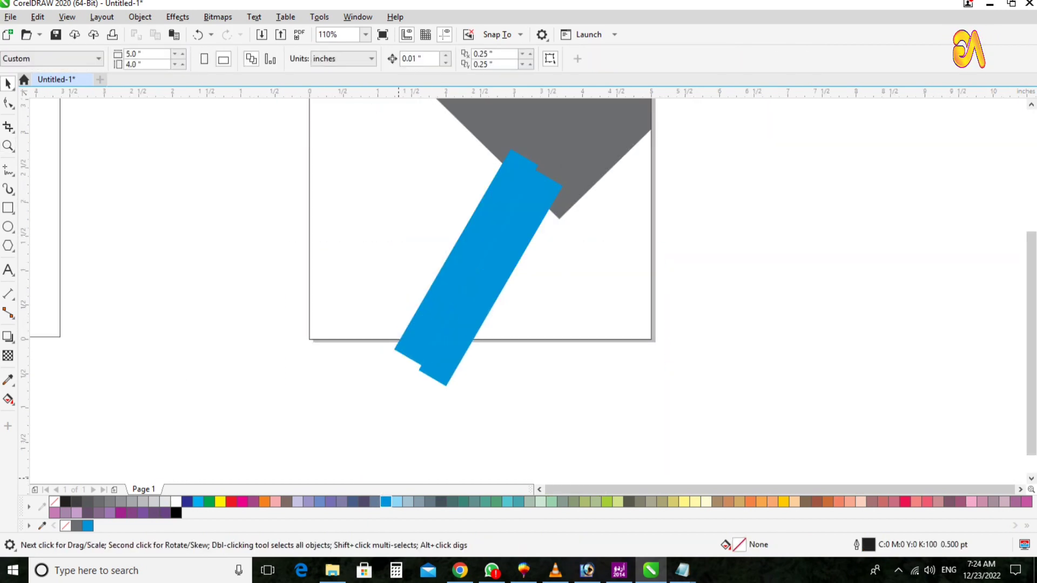
Fill the duplicated slanted bar with black.
click(176, 512)
click(595, 363)
click(478, 289)
click(176, 513)
click(837, 316)
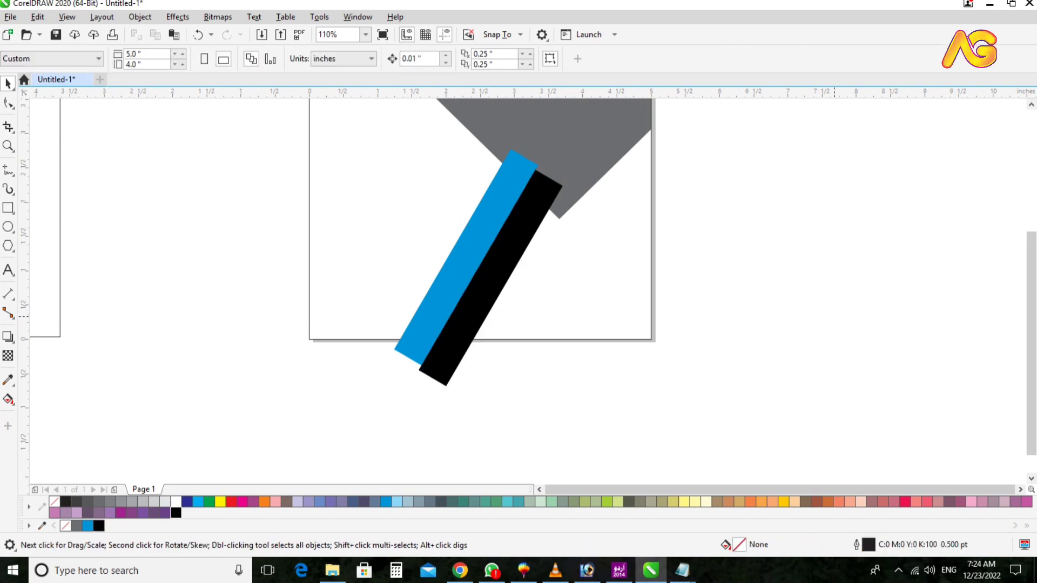
Place the blue and black bars inside the page-sized PowerClip frame.
scroll(837, 317, down, 2)
key(F2)
drag(864, 160, 396, 396)
click(581, 319)
shift+click(606, 327)
click(458, 283)
Edit the PowerClip contents to send both bars behind the grey diamond, and finish editing.
key(F2)
drag(426, 114, 843, 524)
double_click(514, 269)
click(516, 270)
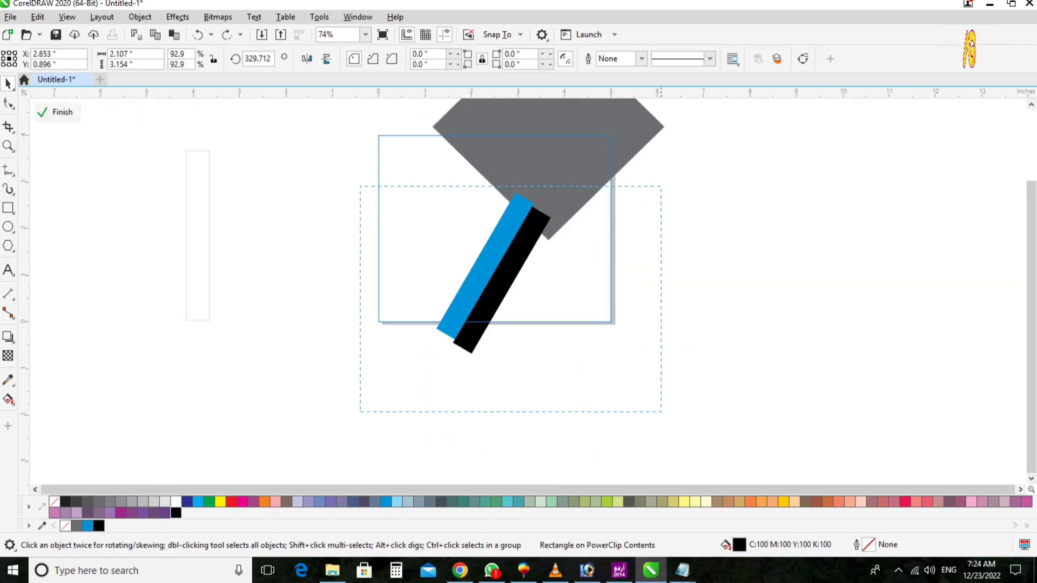
drag(662, 412, 662, 412)
key(shift+Page_Down)
key(F2)
drag(671, 355, 374, 60)
ctrl+click(283, 157)
Open the page-sized PowerClip frame's contents for editing.
key(F2)
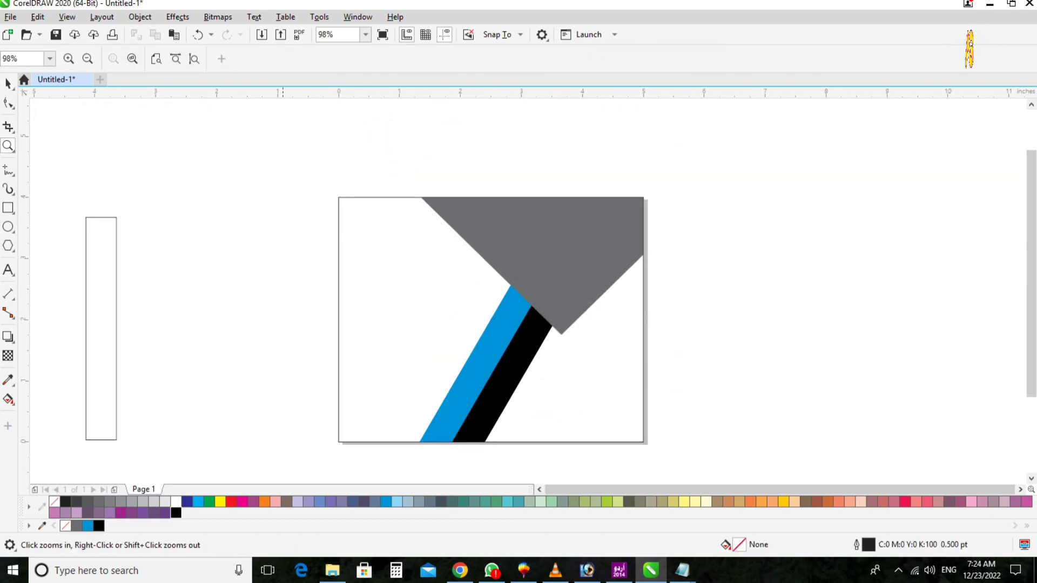
drag(282, 171, 827, 562)
drag(837, 108, 837, 108)
key(space)
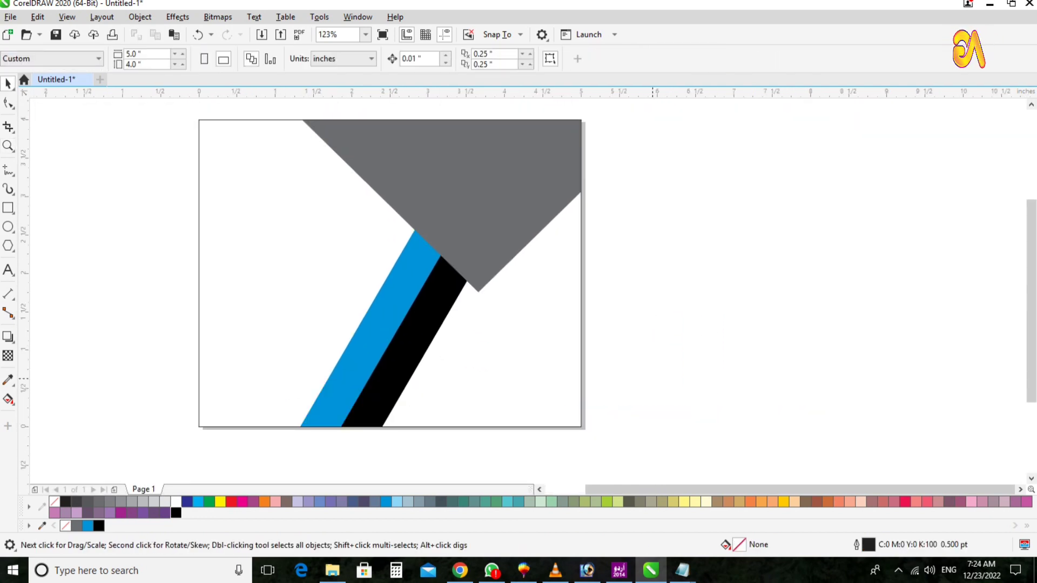
click(486, 216)
key(F4)
key(z)
scroll(578, 293, down, 1)
drag(484, 183, 821, 416)
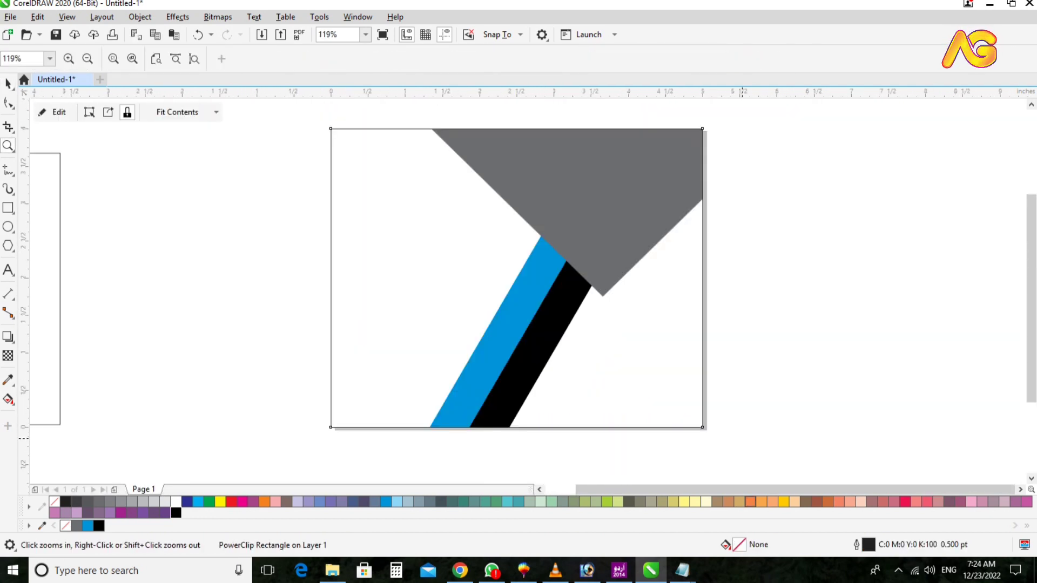
key(space)
ctrl+click(601, 258)
Stretch the grey diamond to about 5.96 in tall while keeping it 5 in wide, and finish editing the PowerClip.
scroll(600, 258, down, 1)
key(z)
drag(487, 147, 755, 415)
key(space)
click(516, 257)
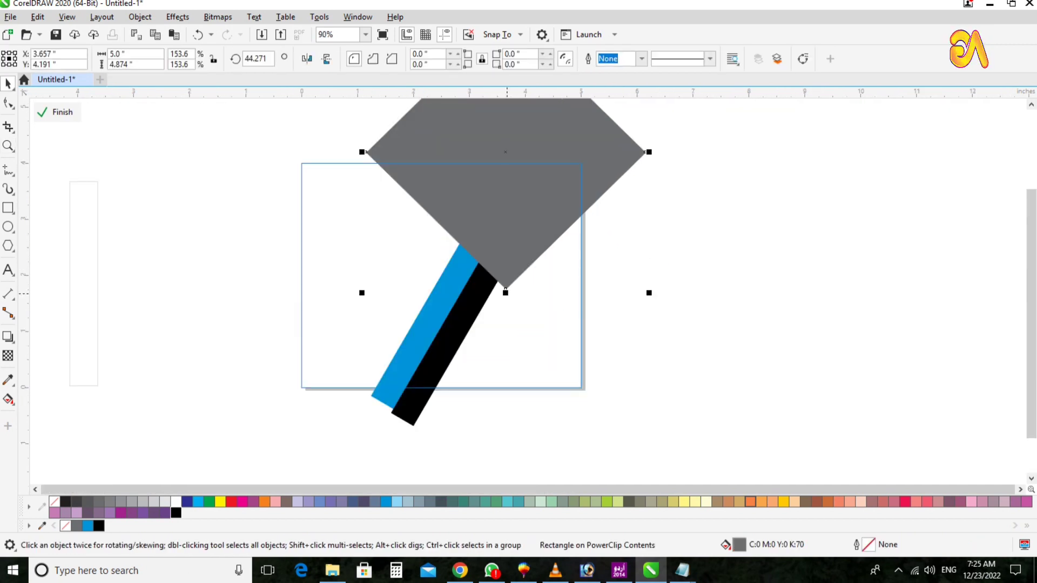
drag(517, 342, 517, 354)
drag(522, 280, 523, 279)
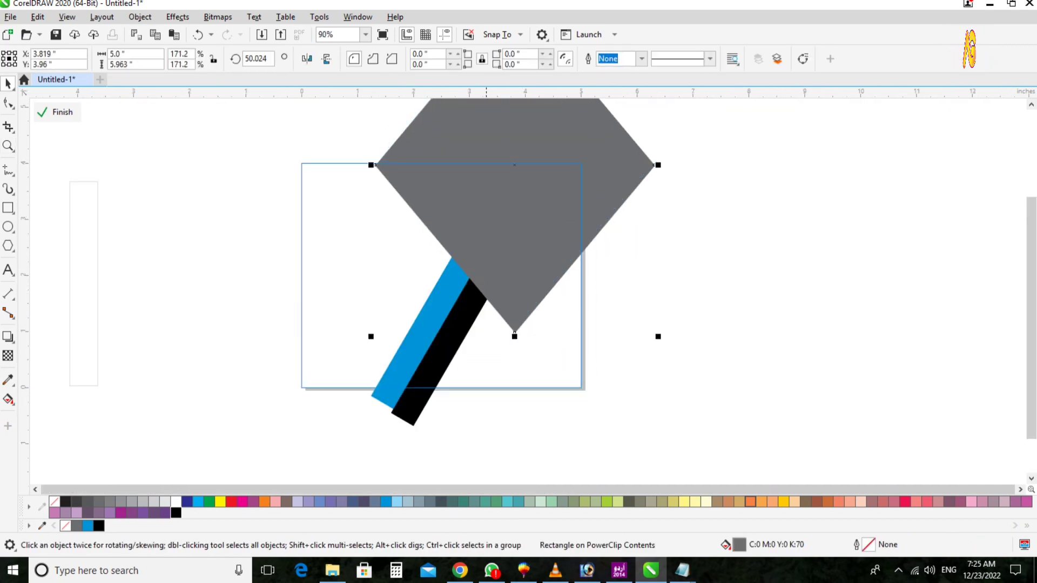
click(63, 113)
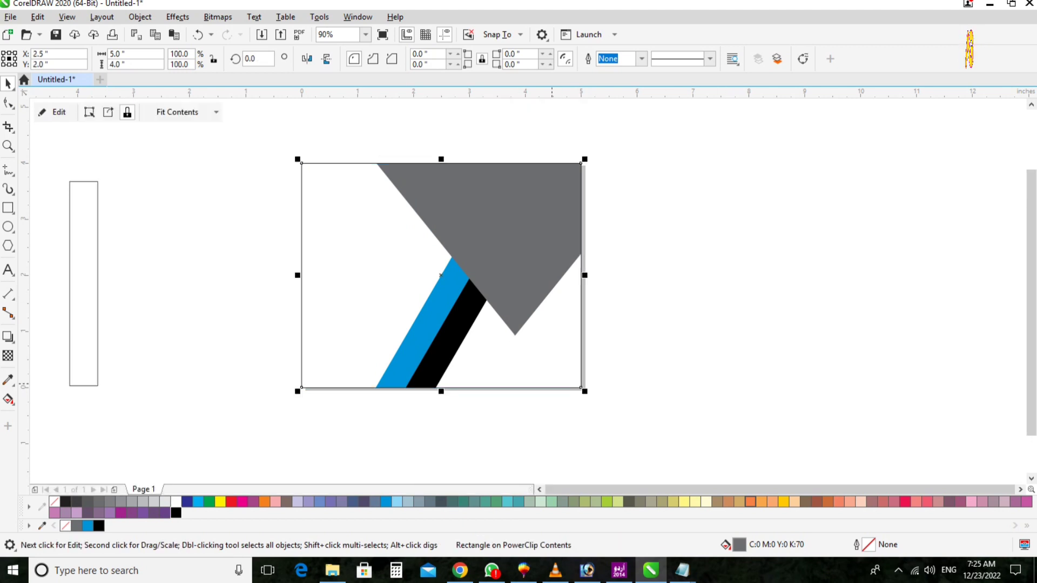
Draw a rectangle about 4.4 by 2.9 in over the frame's lower right corner.
key(z)
drag(621, 415, 277, 81)
drag(330, 166, 878, 507)
key(space)
key(F6)
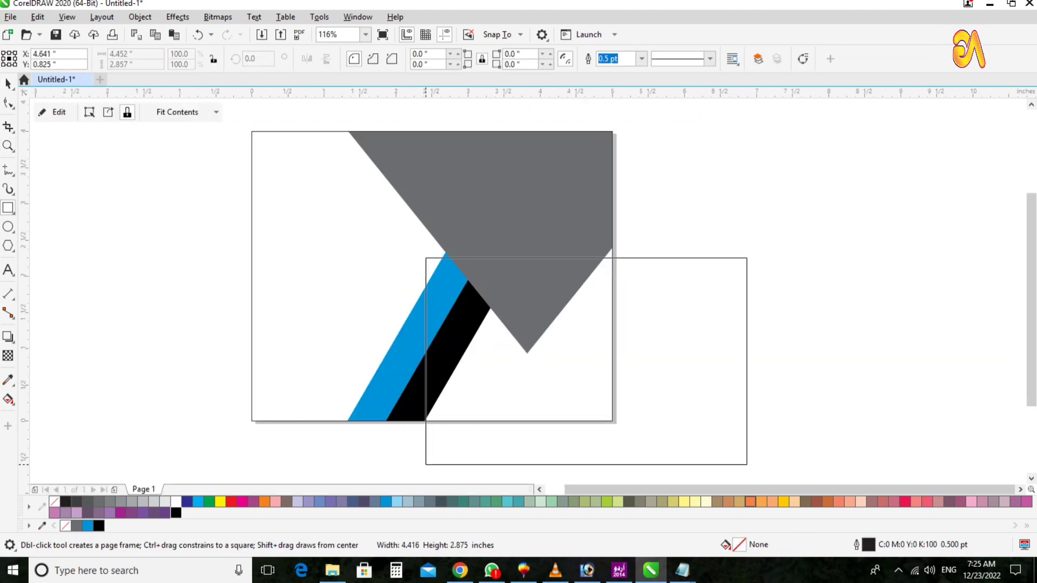
drag(426, 465, 420, 462)
Shrink the rectangle to about 2.53 by 1.58 in and align it to the frame's bottom right corner.
key(z)
drag(378, 233, 778, 524)
key(space)
drag(757, 407, 566, 288)
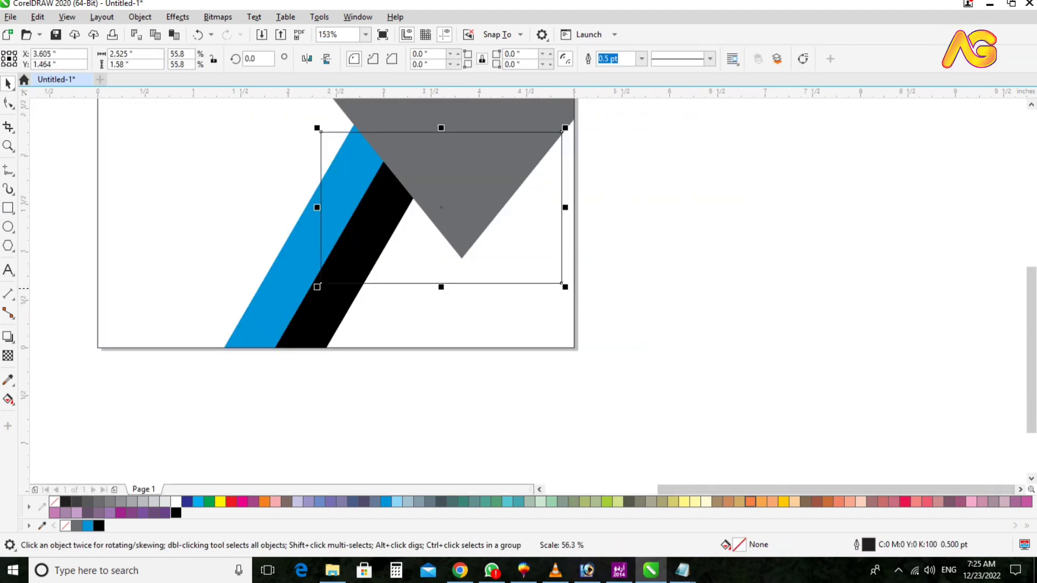
shift+click(556, 310)
key(r)
key(b)
key(Escape)
click(484, 220)
scroll(463, 190, down, 1)
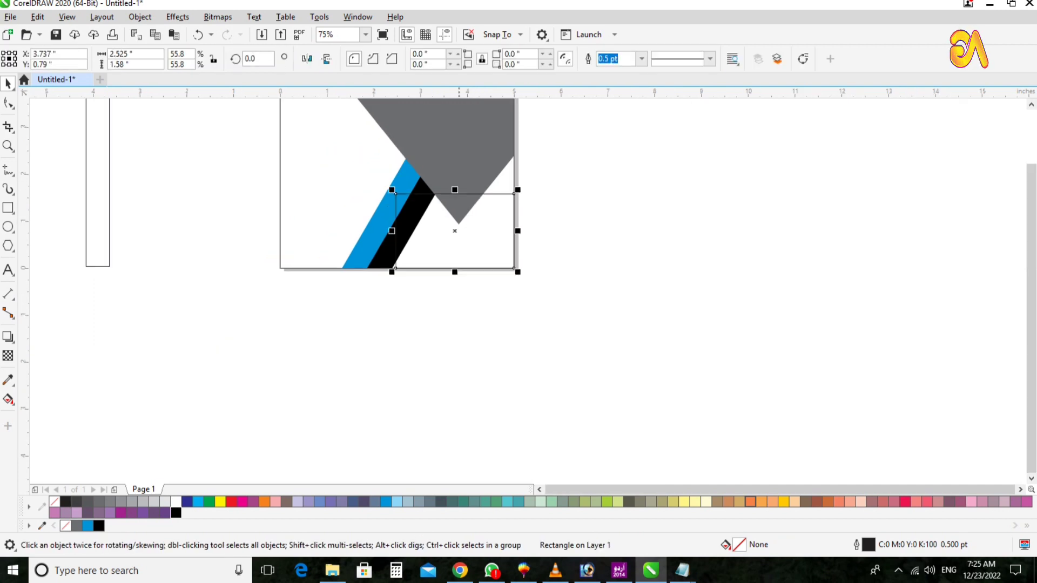
Widen the corner rectangle leftward to about 2.7 in so it reaches the foot of the black bar.
key(z)
drag(345, 105, 694, 298)
key(space)
key(z)
drag(164, 413, 789, 128)
key(space)
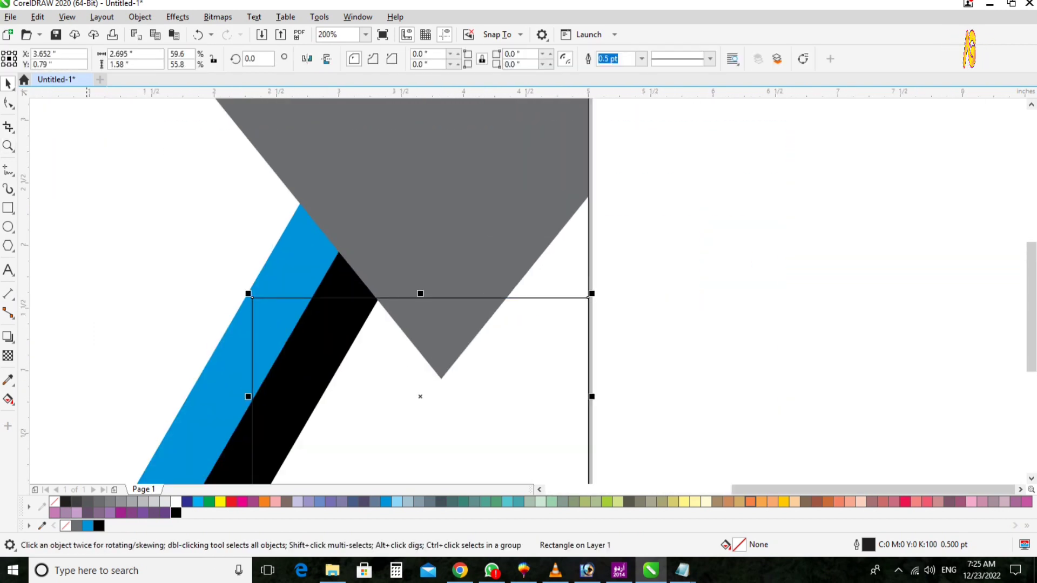
Convert the rectangle to curves and reshape its upper nodes to cover the area between black bar and grey diamond.
key(ctrl+q)
drag(252, 298, 284, 297)
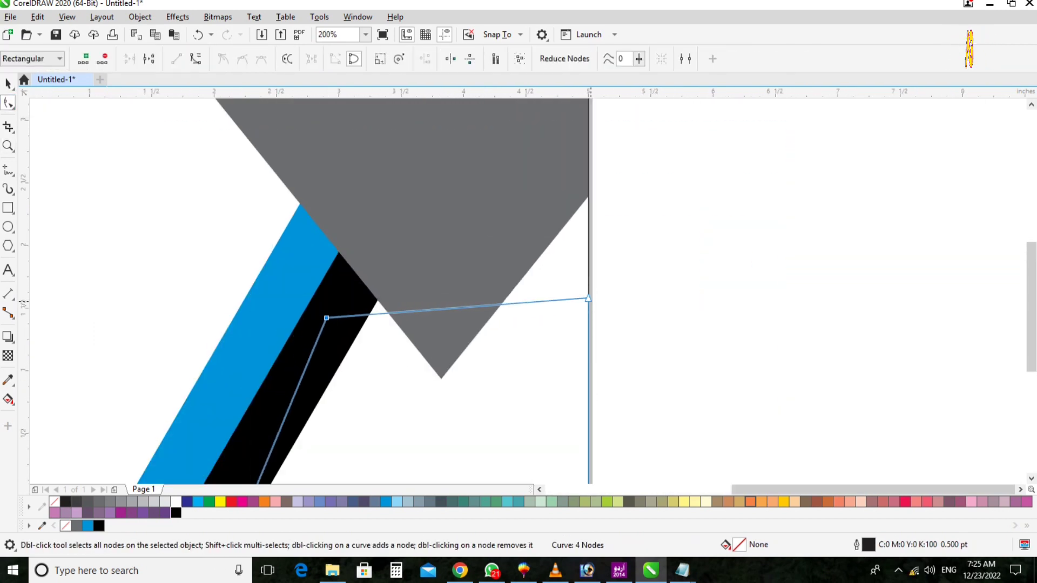
scroll(311, 313, down, 1)
key(z)
drag(271, 214, 531, 503)
key(space)
Fill the reshaped corner shape with yellow and send it behind all other objects.
click(220, 502)
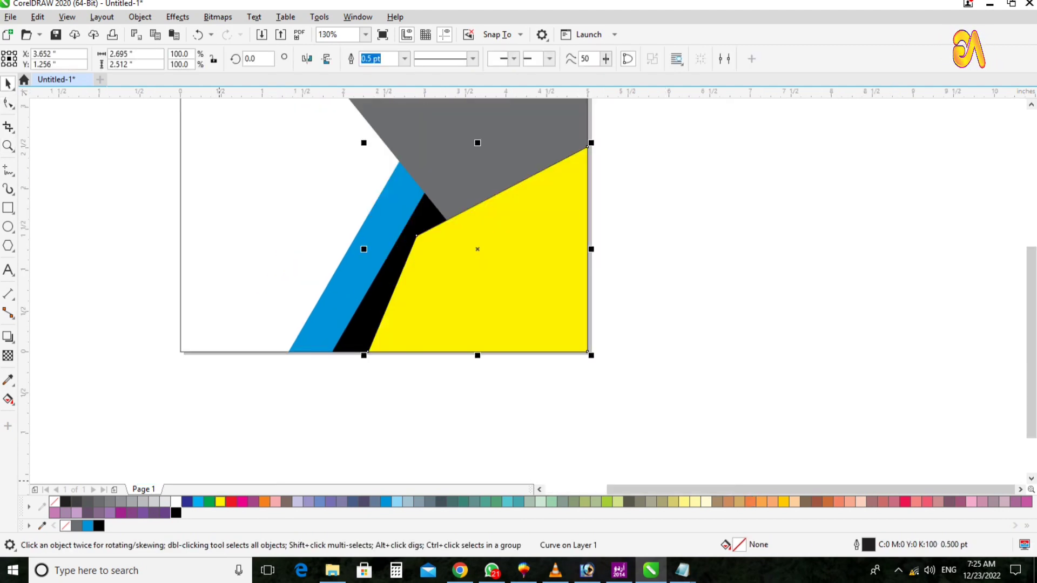
key(shift+Page_Down)
Try a dark blue fill on the yellow corner shape.
scroll(598, 362, down, 1)
key(z)
scroll(583, 341, up, 1)
drag(329, 416, 729, 188)
key(space)
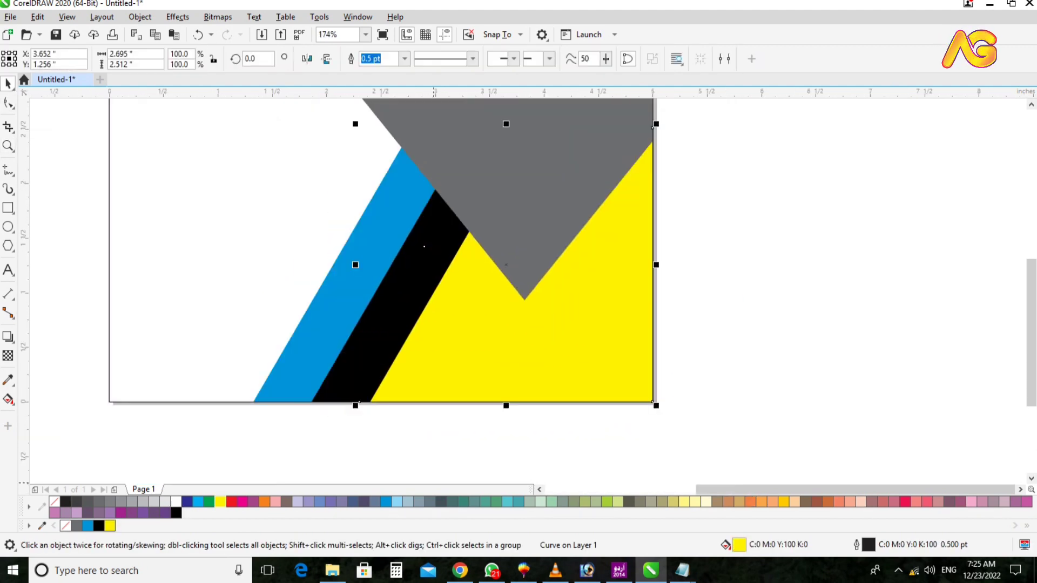
click(186, 503)
key(ctrl+z)
key(Escape)
key(F4)
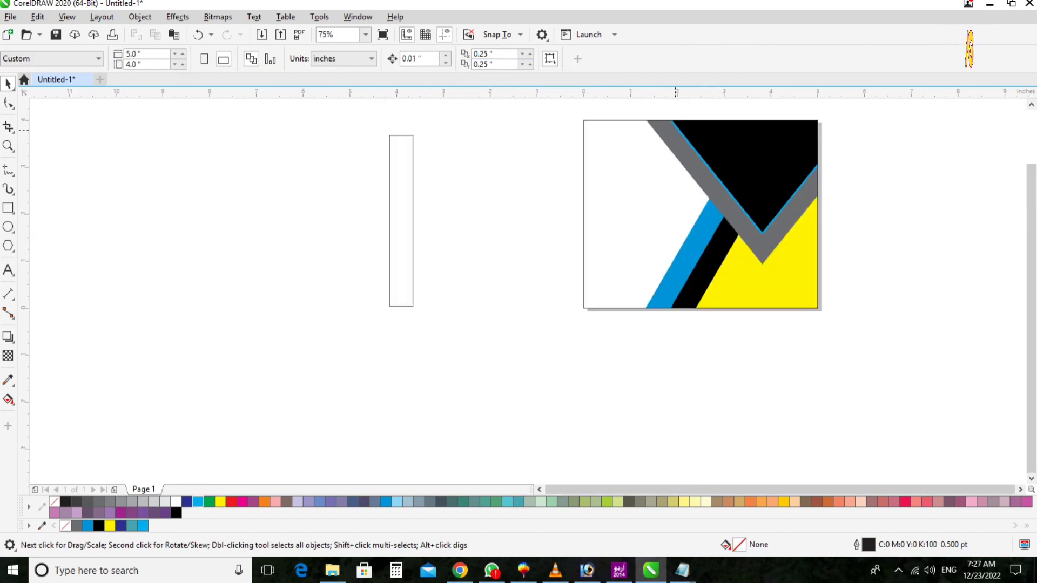
Undo the height reduction of the card design.
drag(491, 127, 914, 381)
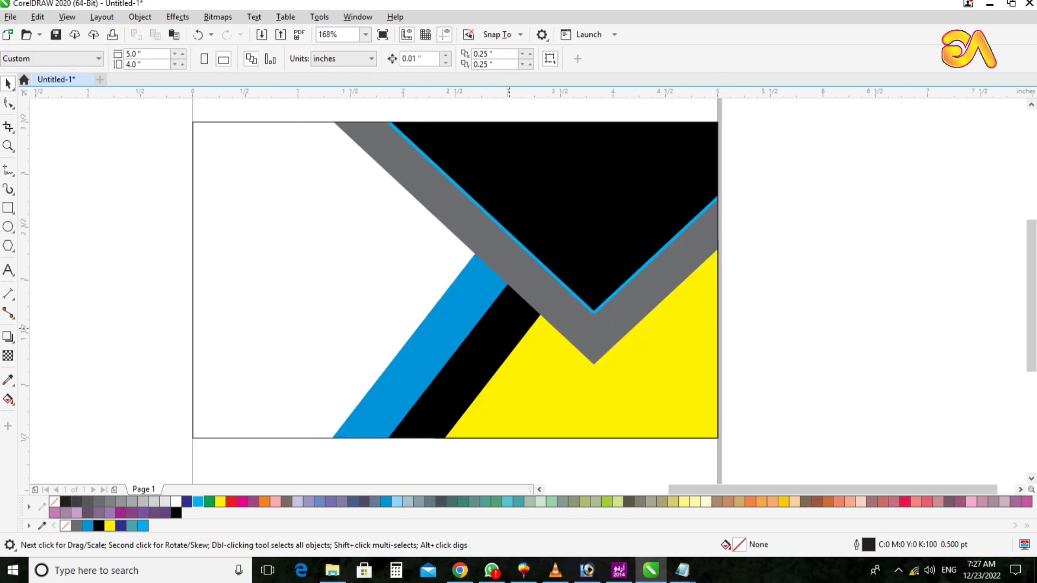
key(ctrl+z)
key(Escape)
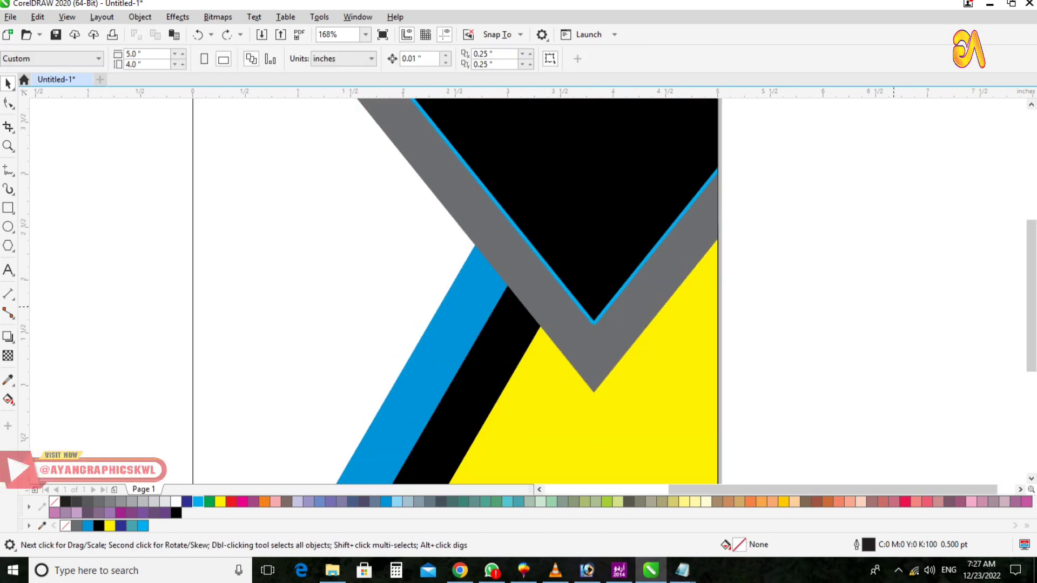
Set the combined height of the PowerClip frame and the yellow shape to 3 in.
key(F4)
scroll(711, 236, down, 1)
drag(532, 128, 908, 402)
double_click(117, 65)
text(3)
key(Return)
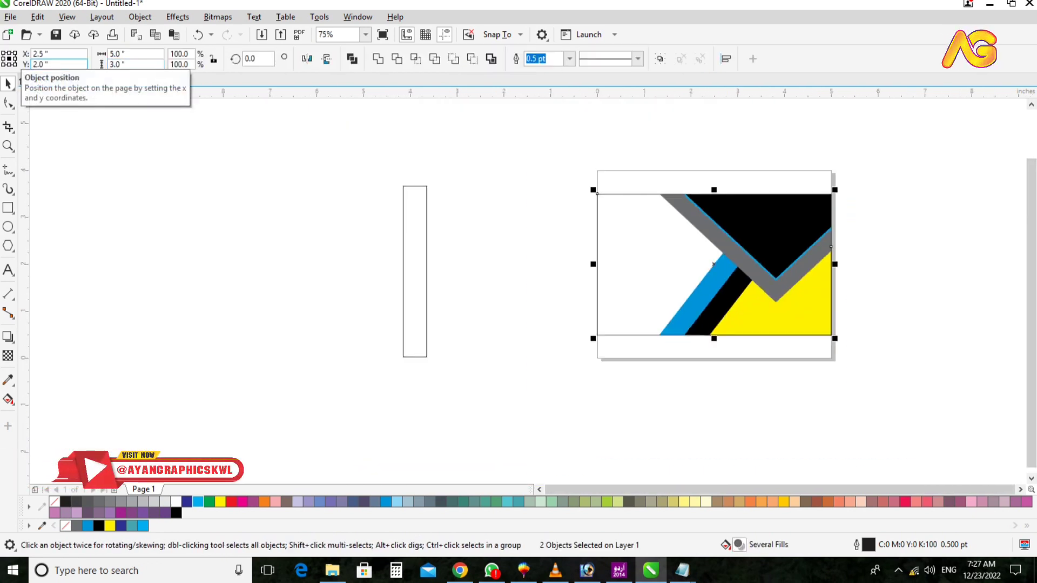
Inside the PowerClip, remove the black diamond's outline and fill the diamond with cyan (C:100).
key(F4)
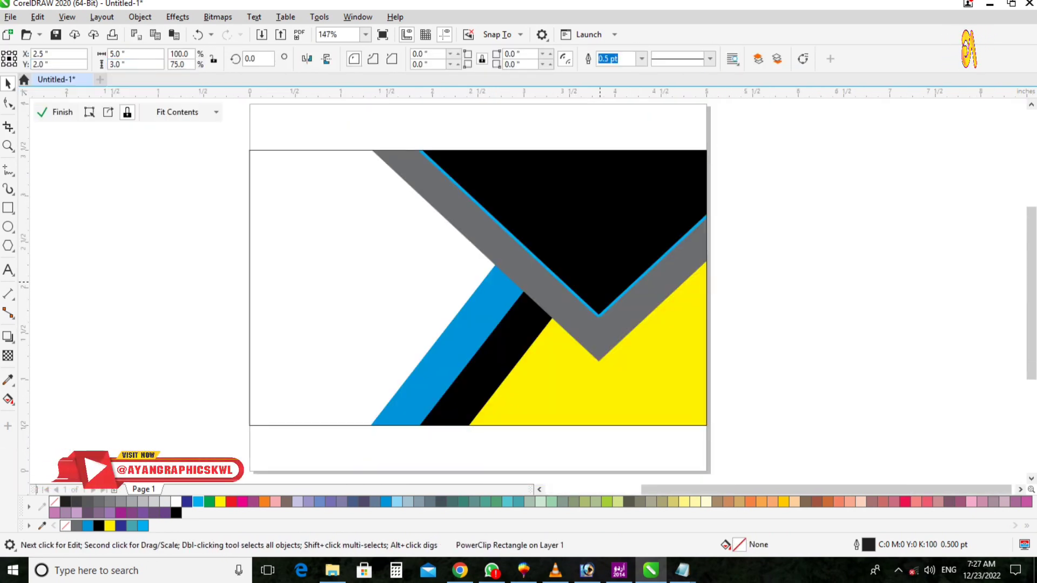
double_click(600, 282)
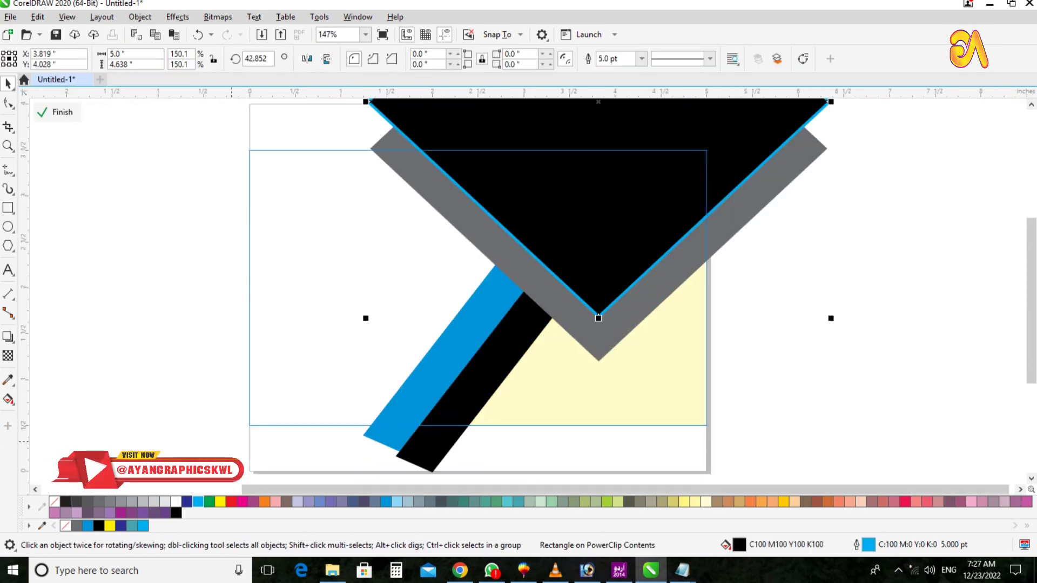
right_click(55, 502)
click(198, 502)
scroll(476, 373, down, 3)
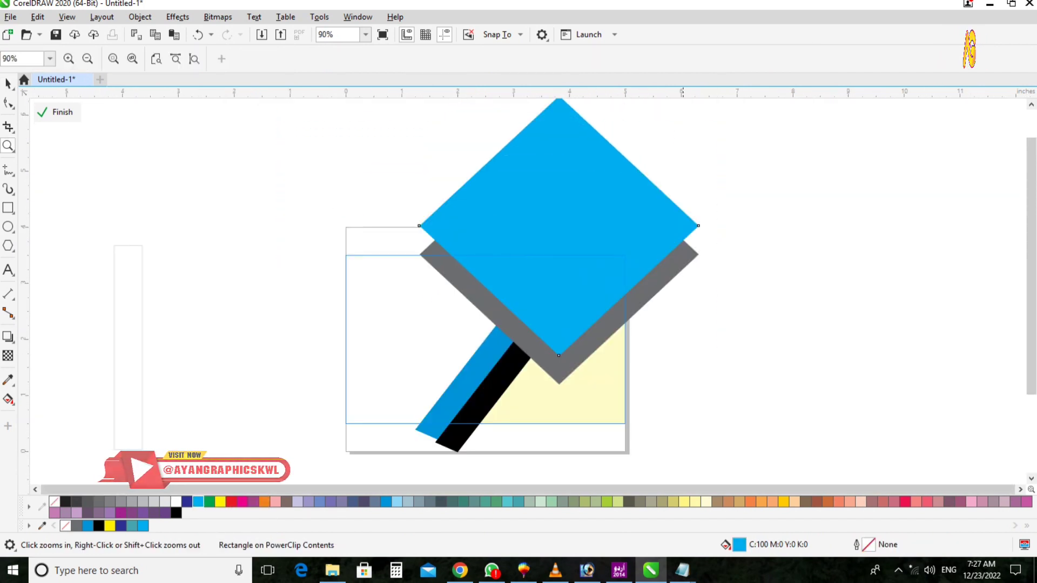
Duplicate the cyan diamond upward with a black (K:100) fill, and finish editing the PowerClip.
scroll(845, 238, up, 2)
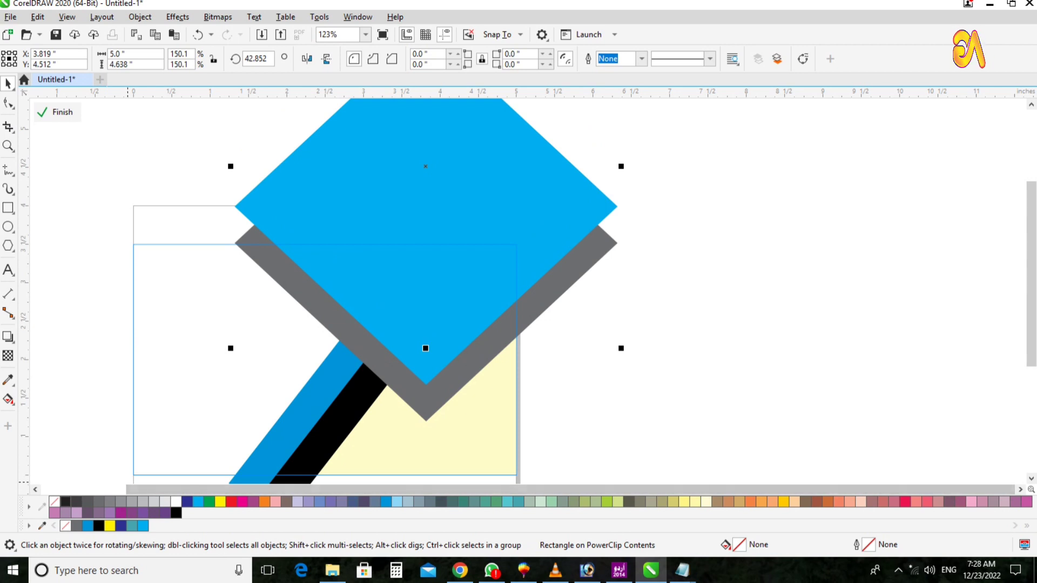
click(65, 502)
scroll(419, 445, down, 2)
key(F2)
drag(255, 216, 646, 443)
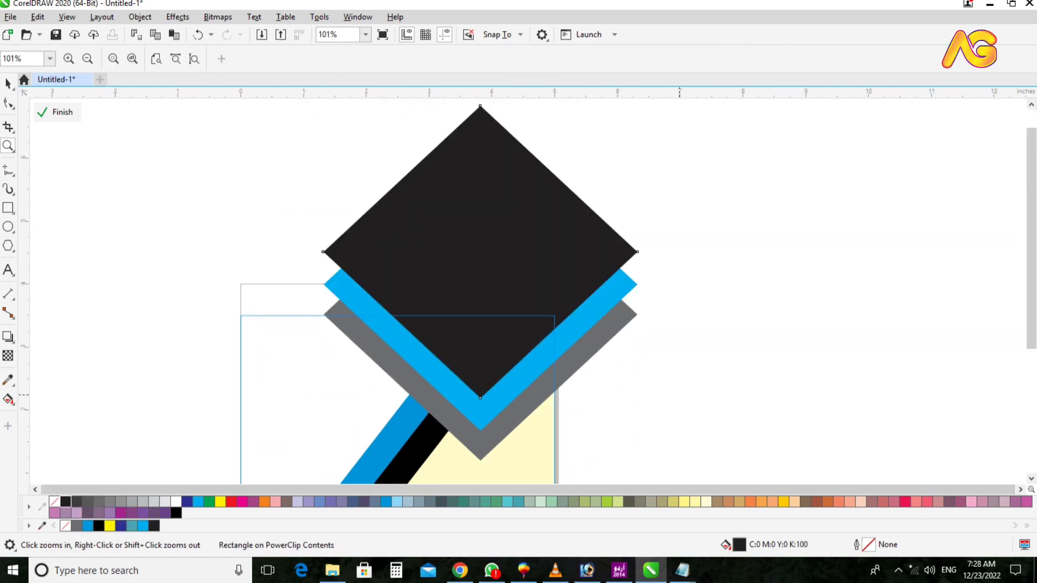
key(F2)
drag(292, 188, 797, 489)
click(57, 112)
Move the yellow shape into the PowerClip frame, behind the diamonds and bars, and finish editing.
scroll(212, 363, up, 1)
key(F2)
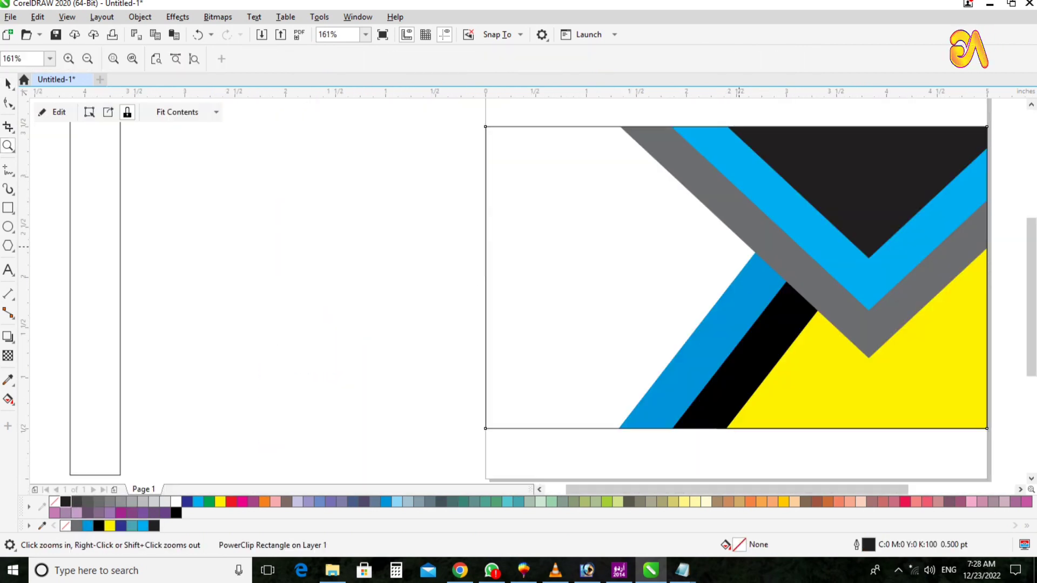
scroll(739, 246, down, 2)
drag(609, 155, 910, 373)
key(space)
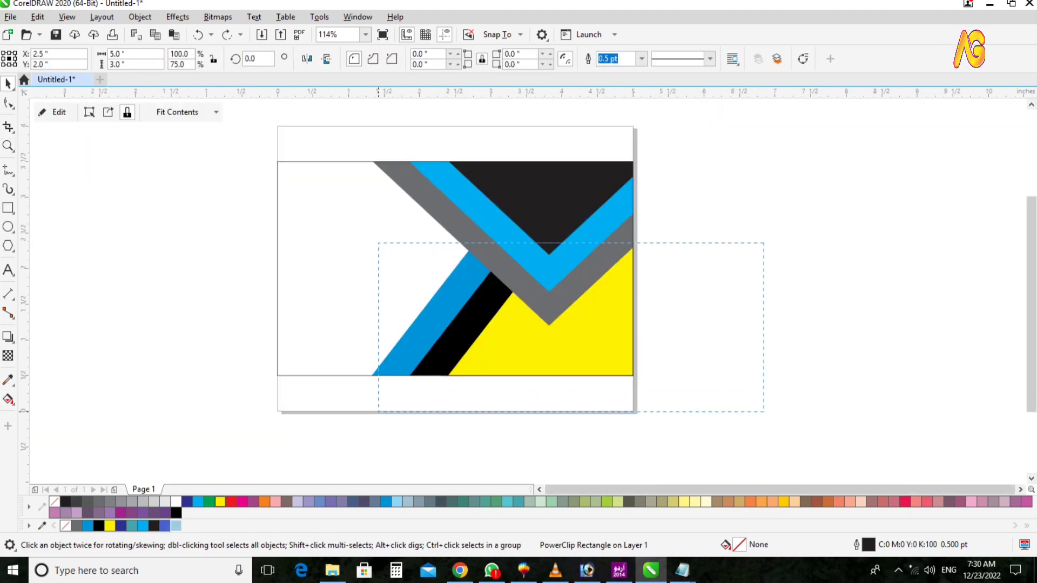
drag(378, 413, 379, 413)
click(522, 328)
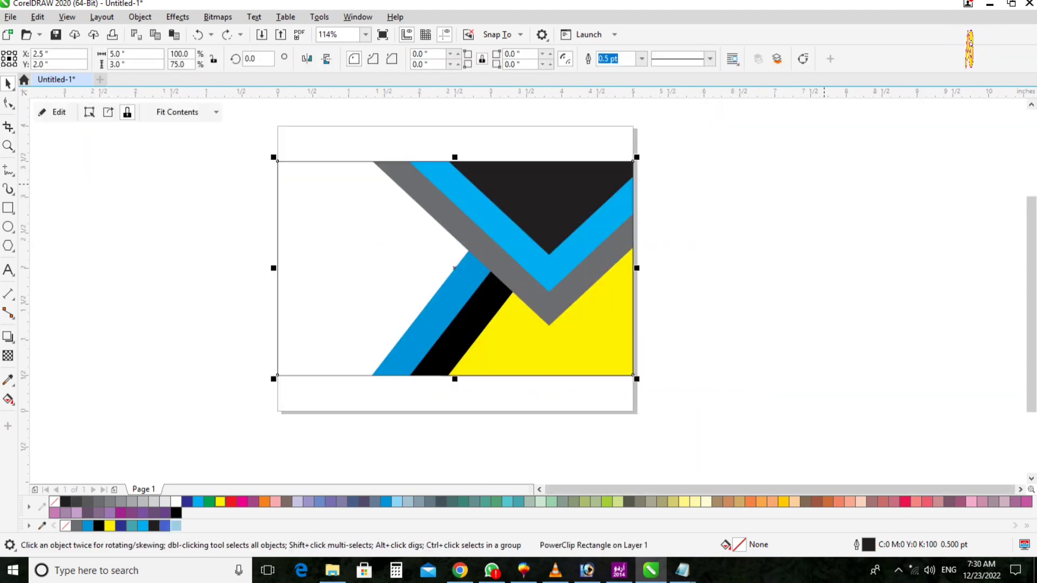
alt+click(522, 328)
key(ctrl+x)
double_click(522, 328)
key(ctrl+v)
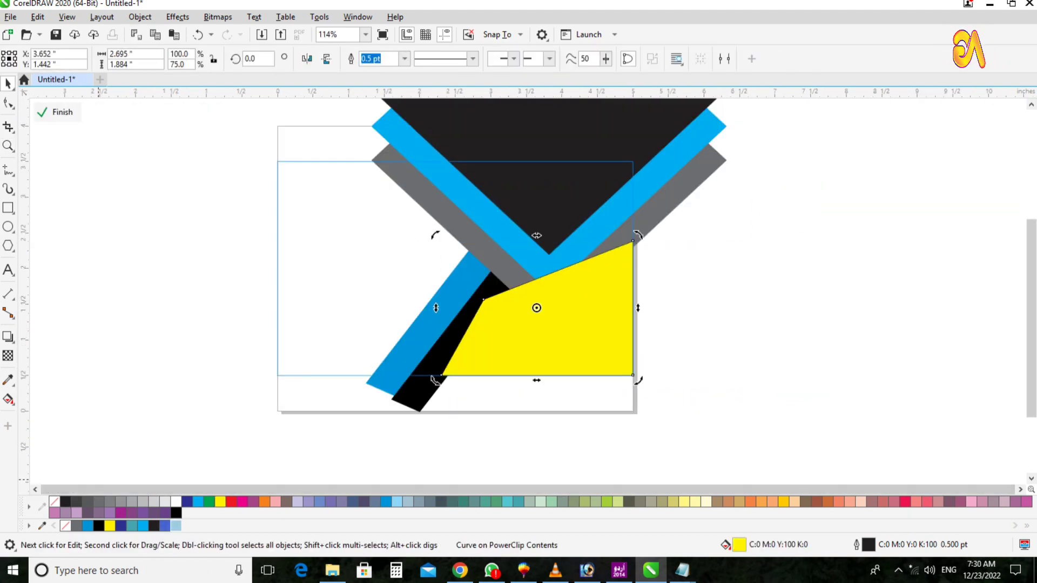
ctrl+click(99, 480)
Inside the PowerClip, recolour the grey diamond light blue and the cyan diamond medium blue (#4668D6).
key(z)
drag(167, 112, 834, 405)
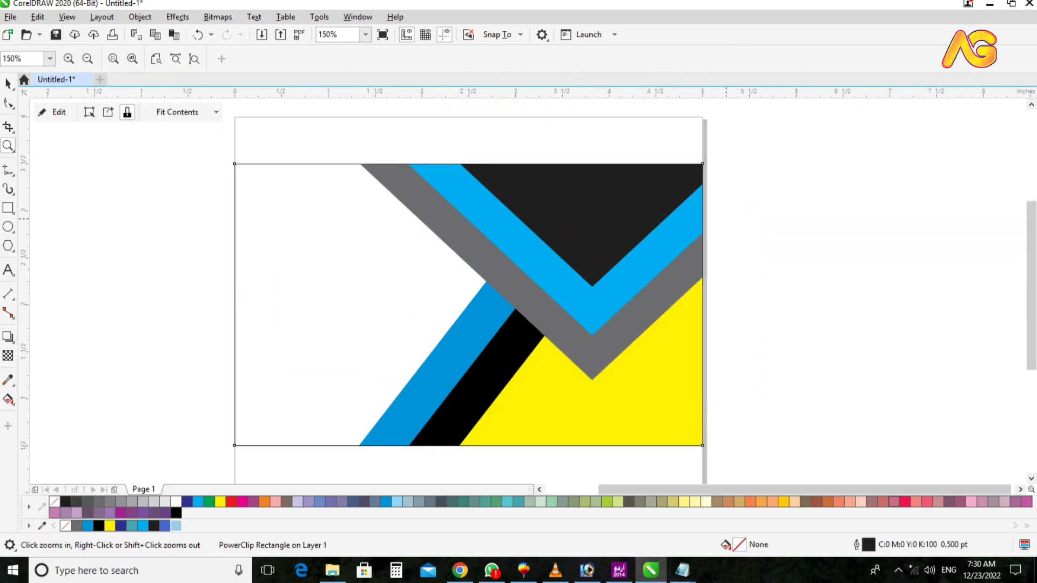
key(space)
drag(834, 473, 449, 243)
double_click(448, 243)
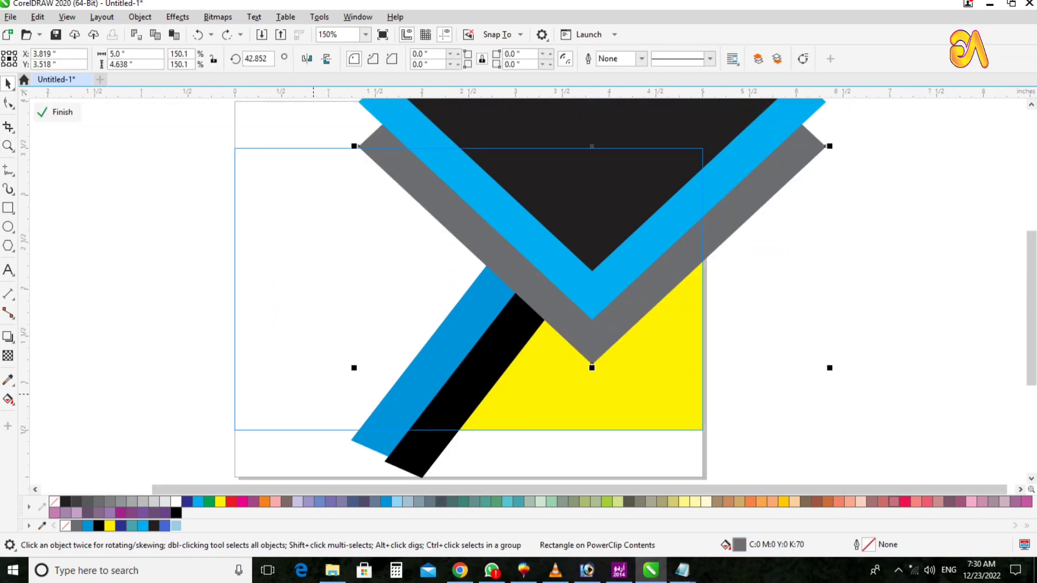
click(176, 526)
click(164, 526)
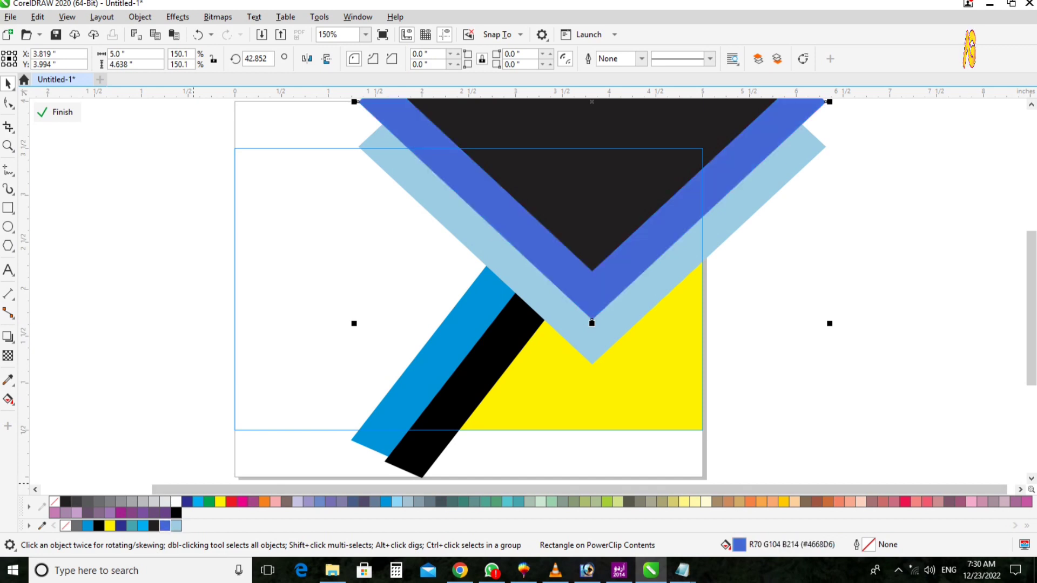
Fill the lower diamond with medium blue (#4668D6) and the middle diamond with light blue (#9CCCE3).
drag(165, 526, 502, 276)
click(176, 525)
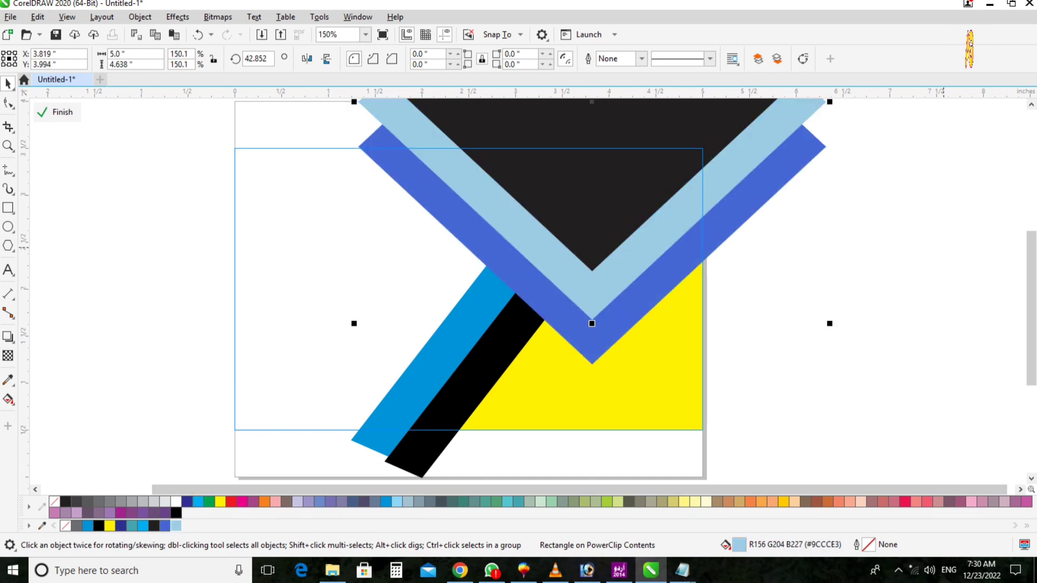
click(946, 248)
Try adding a soft drop shadow to the black diamond.
scroll(946, 247, down, 1)
key(F2)
drag(715, 380, 779, 58)
key(z)
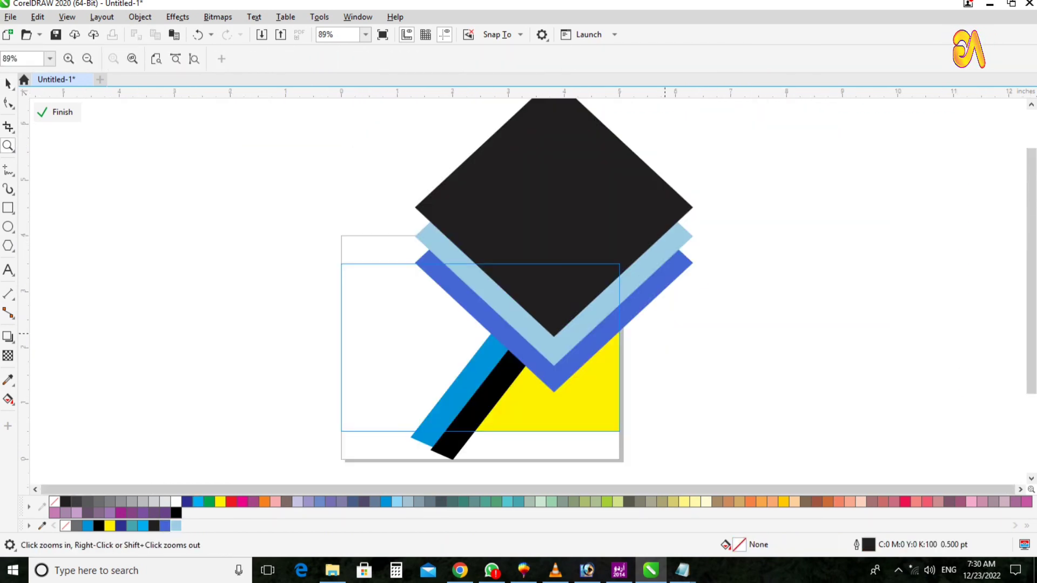
click(687, 379)
key(space)
key(Tab)
click(8, 338)
drag(509, 149, 689, 150)
scroll(511, 313, down, 2)
key(z)
drag(395, 315, 704, 190)
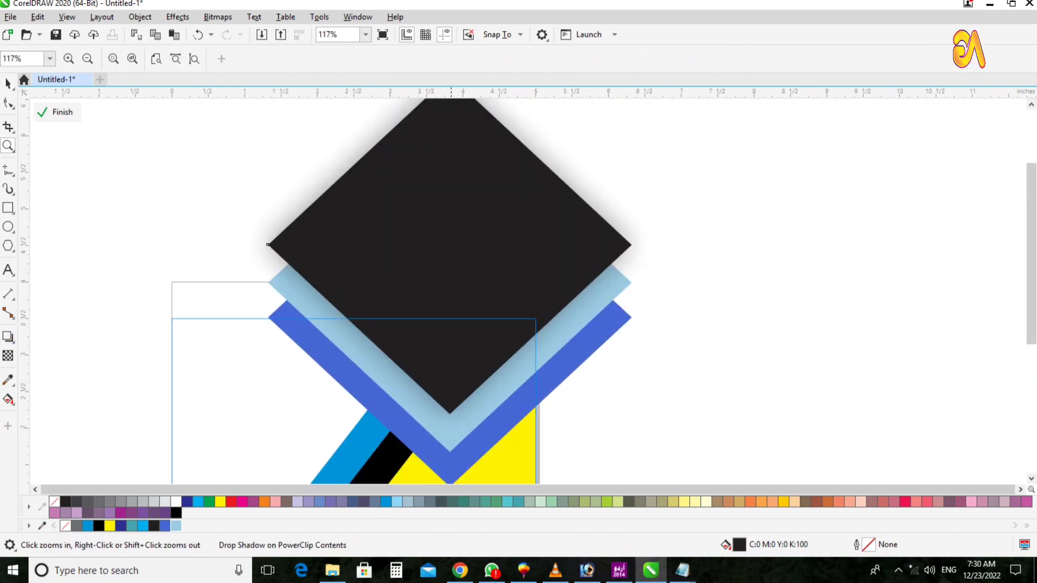
Add a vertical drop shadow from the black diamond's upper corner to just past its lower corner, and break it apart from the diamond.
key(Tab)
click(8, 337)
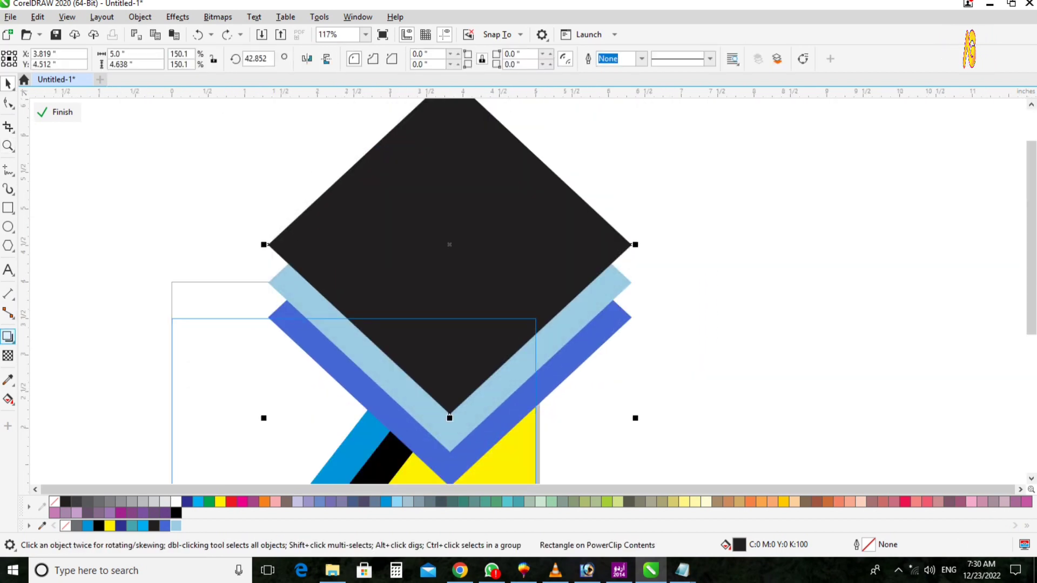
scroll(454, 136, down, 3)
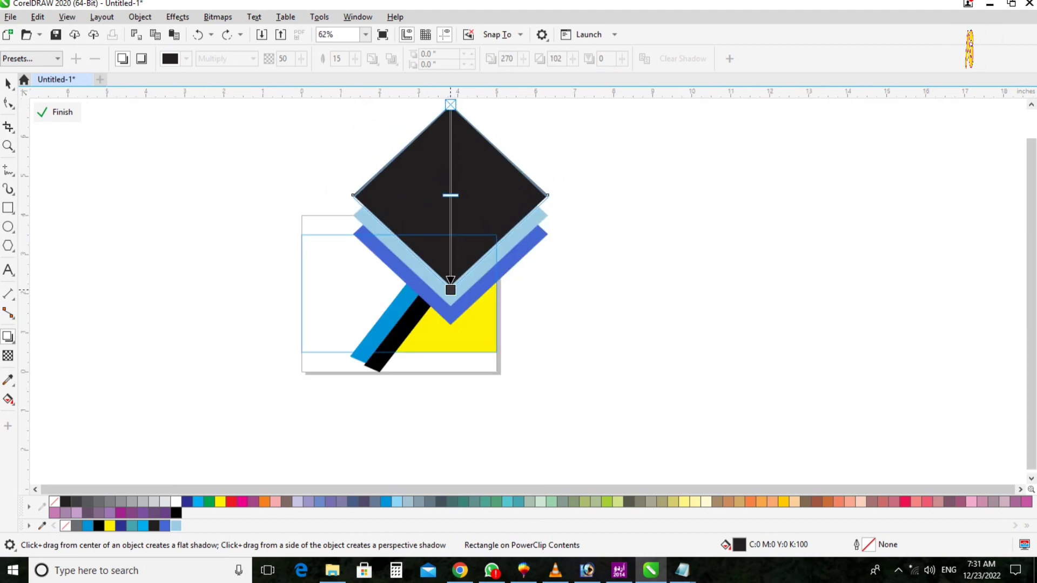
drag(451, 290, 451, 290)
scroll(451, 290, up, 2)
key(space)
key(ctrl+k)
key(Escape)
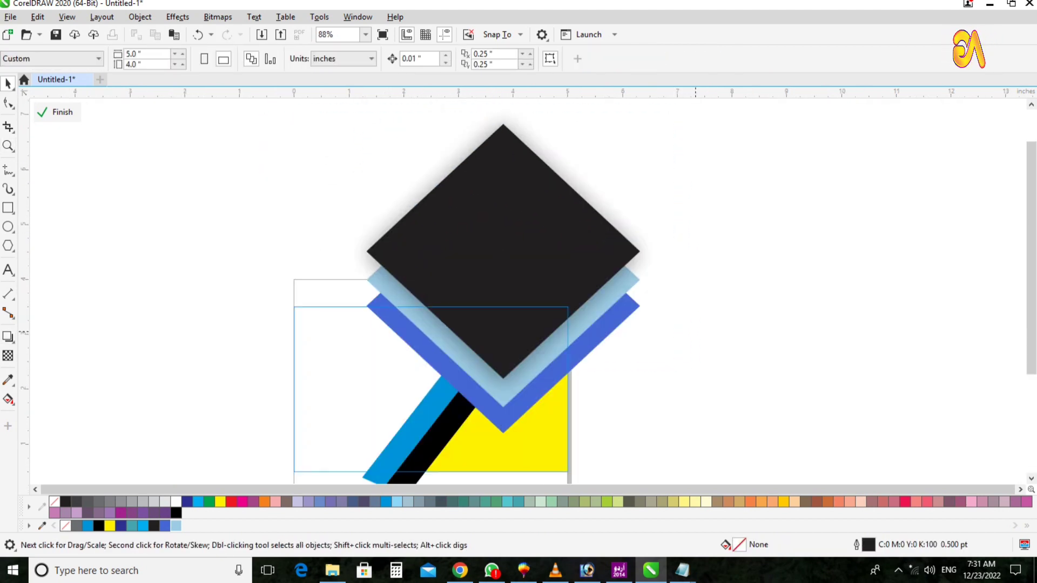
Duplicate the separated shadow off the page beside the design, at X 11.727, Y 3.928 in.
drag(422, 183, 853, 213)
key(z)
drag(214, 166, 489, 306)
scroll(603, 431, up, 1)
key(space)
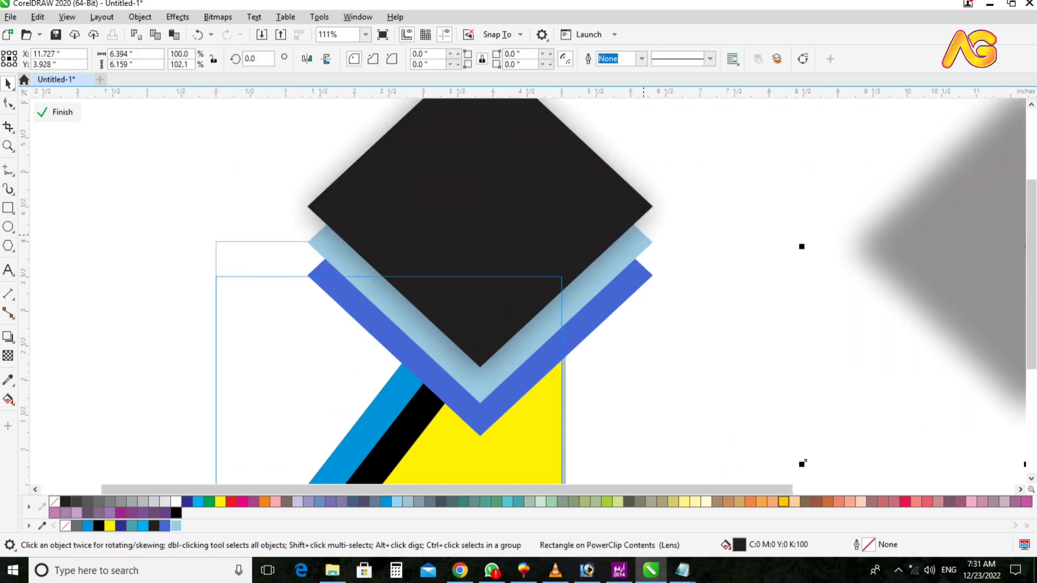
Recolour the black diamond yellow (Y:100).
drag(918, 281, 372, 281)
click(187, 502)
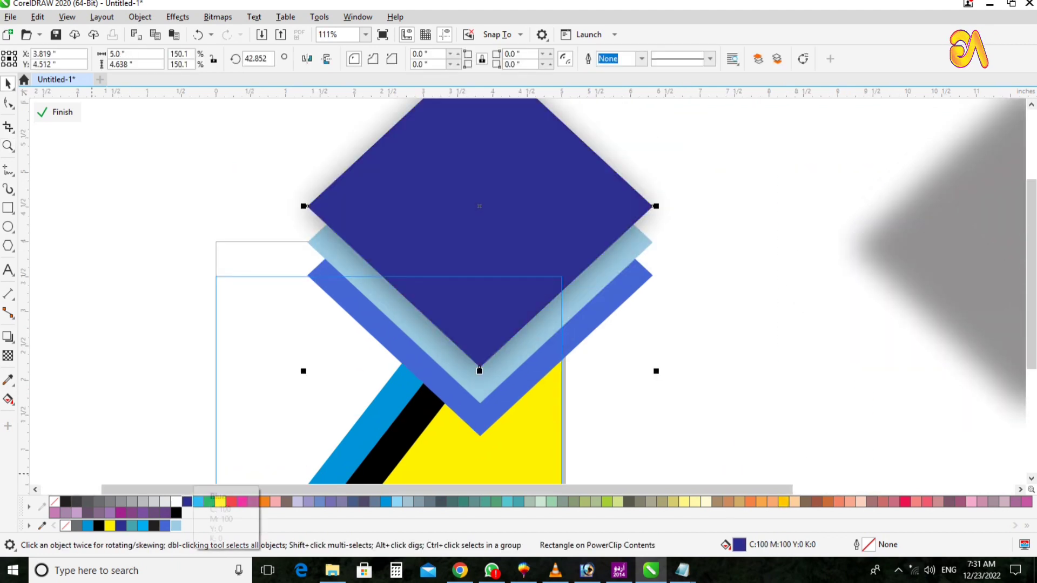
click(220, 502)
Scale the shadow beneath the yellow diamond about its centre to 6.165 by 5.938 in.
key(z)
scroll(655, 457, up, 1)
key(space)
click(471, 312)
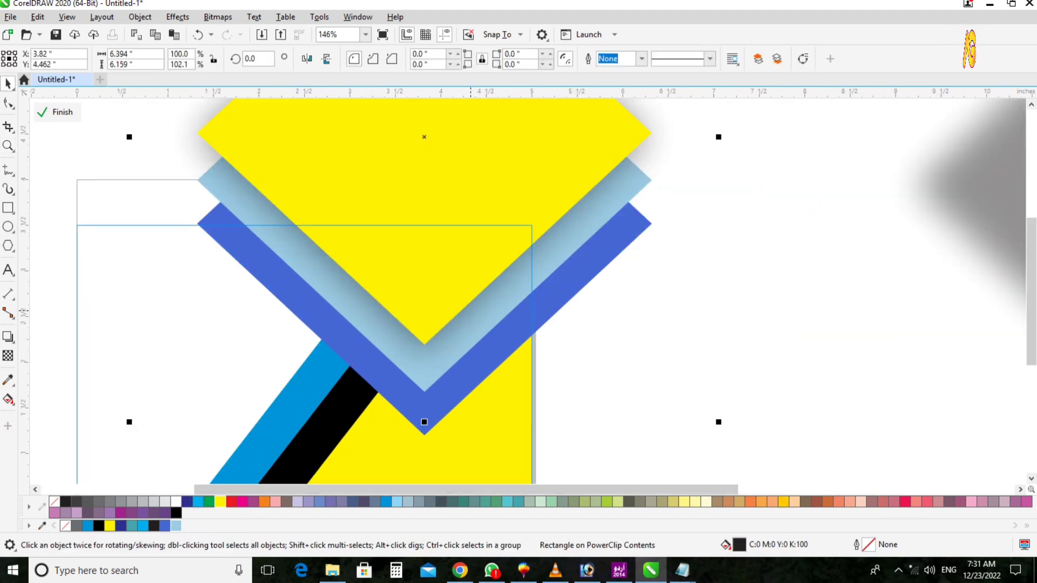
click(714, 413)
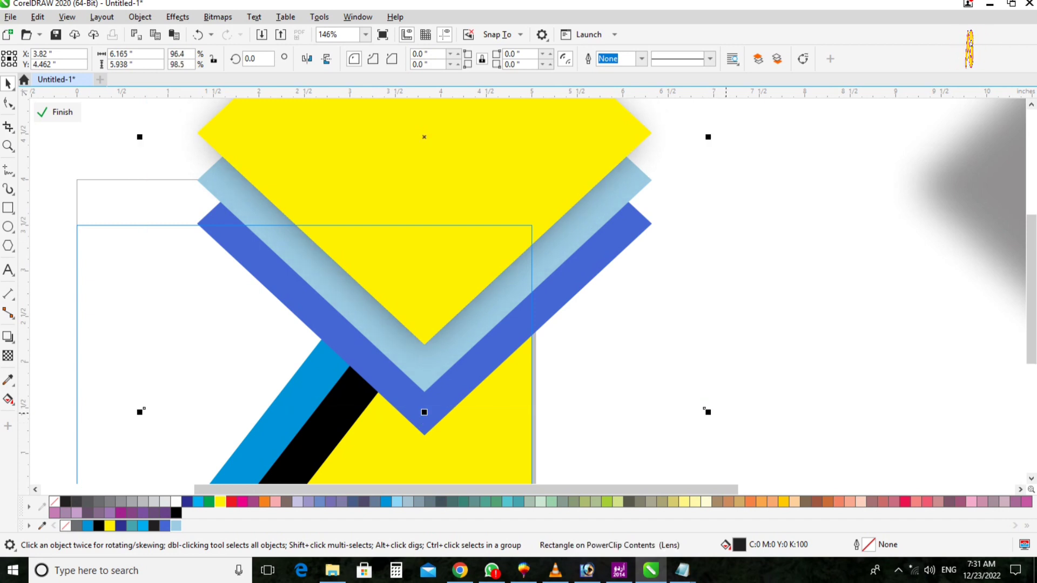
Duplicate the resized shadow downward to Y 3.8 in and send it behind the diamonds.
drag(423, 155, 421, 195)
right_click(421, 195)
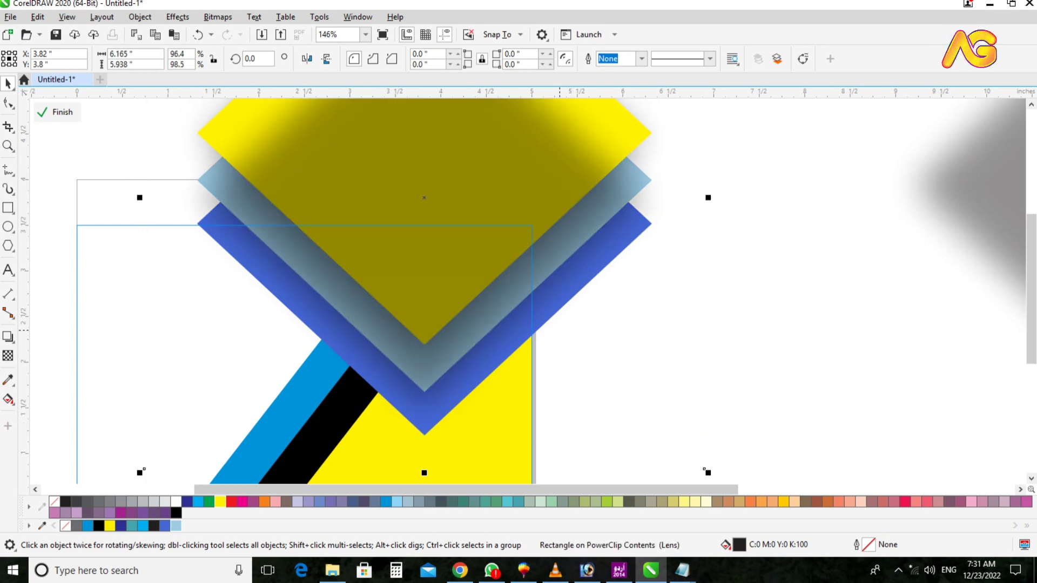
key(shift+Page_Down)
scroll(572, 324, down, 2)
scroll(599, 325, up, 2)
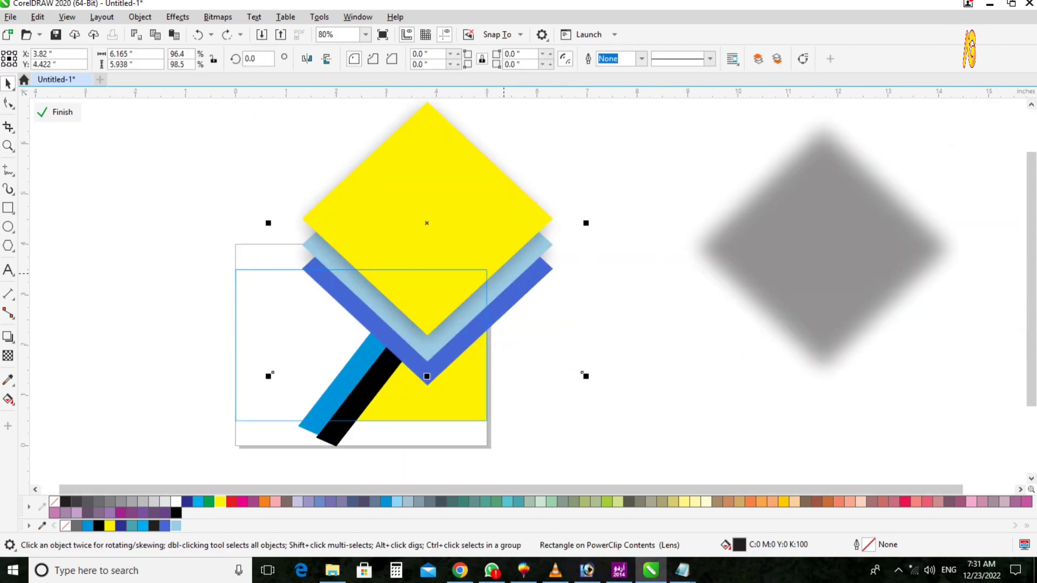
drag(504, 274, 552, 268)
key(ctrl+z)
key(F2)
drag(280, 163, 693, 464)
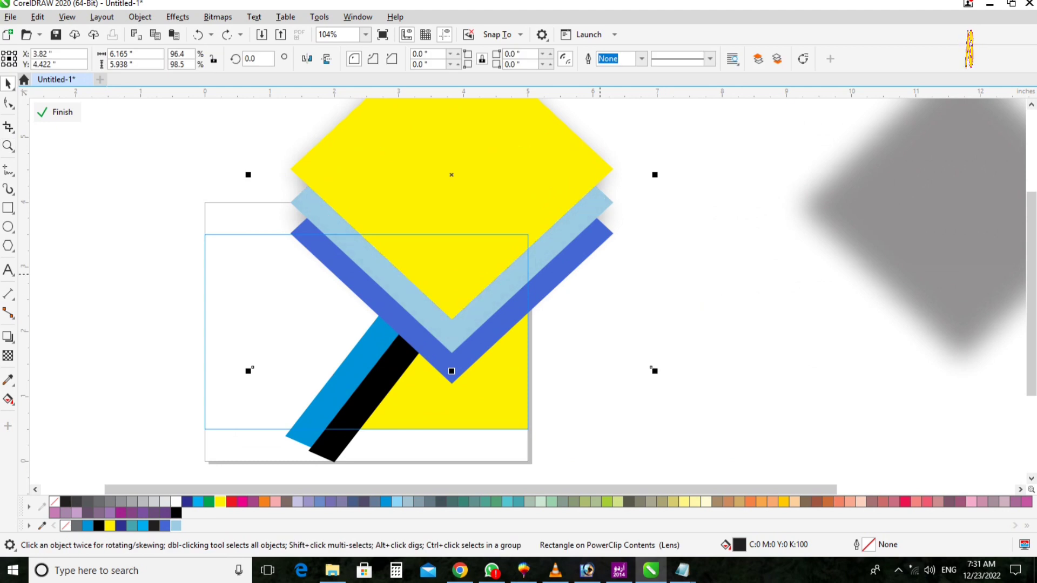
Place the lower shadow, at Y 3.8 in, inside the medium blue diamond as PowerClip contents.
click(597, 335)
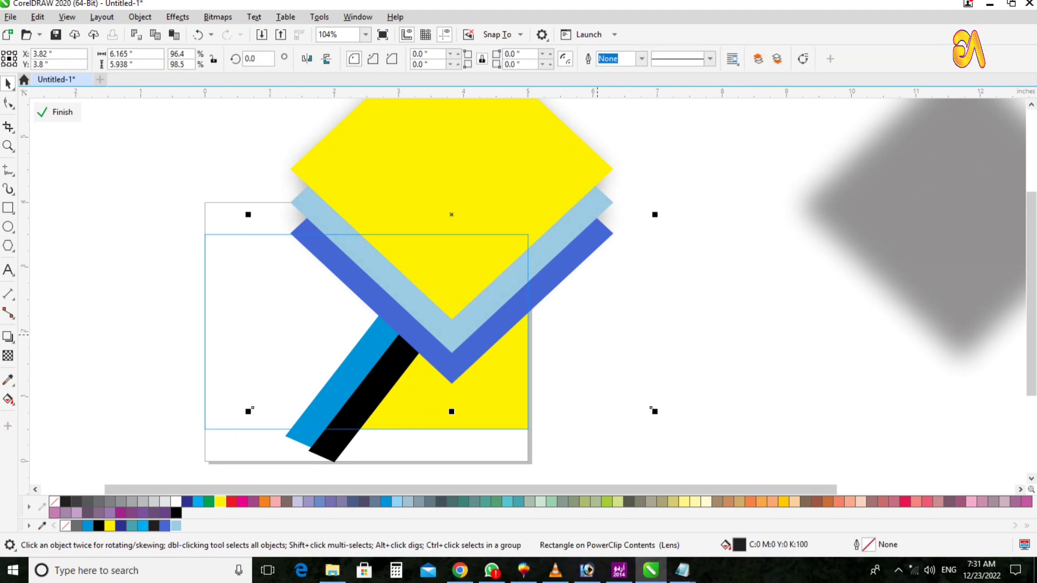
shift+click(562, 266)
key(shift+Page_Up)
key(ctrl+z)
drag(586, 315, 653, 319)
key(ctrl+z)
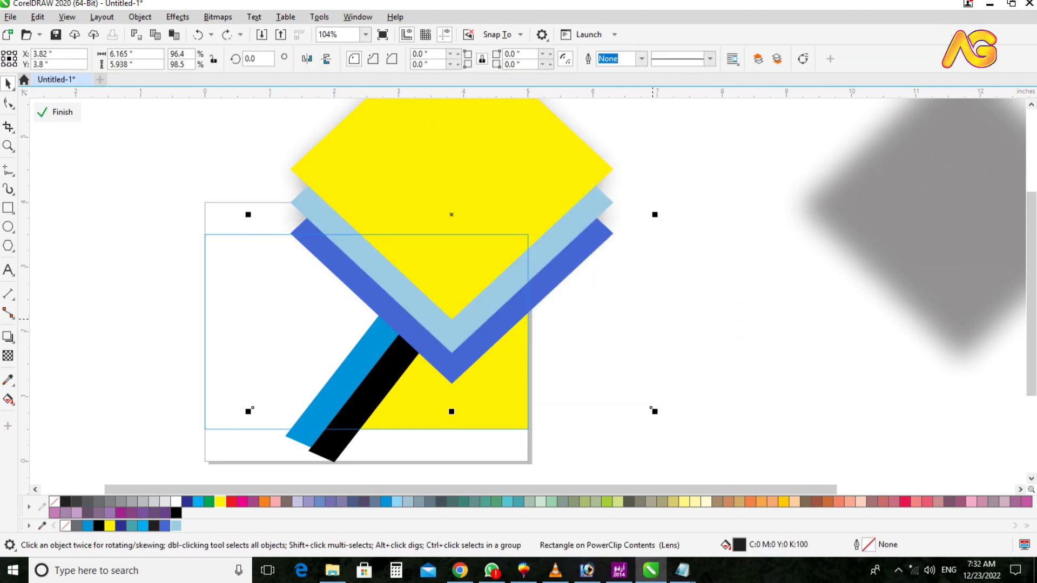
key(shift+Page_Up)
key(ctrl+z)
key(ctrl+z)
key(ctrl+z)
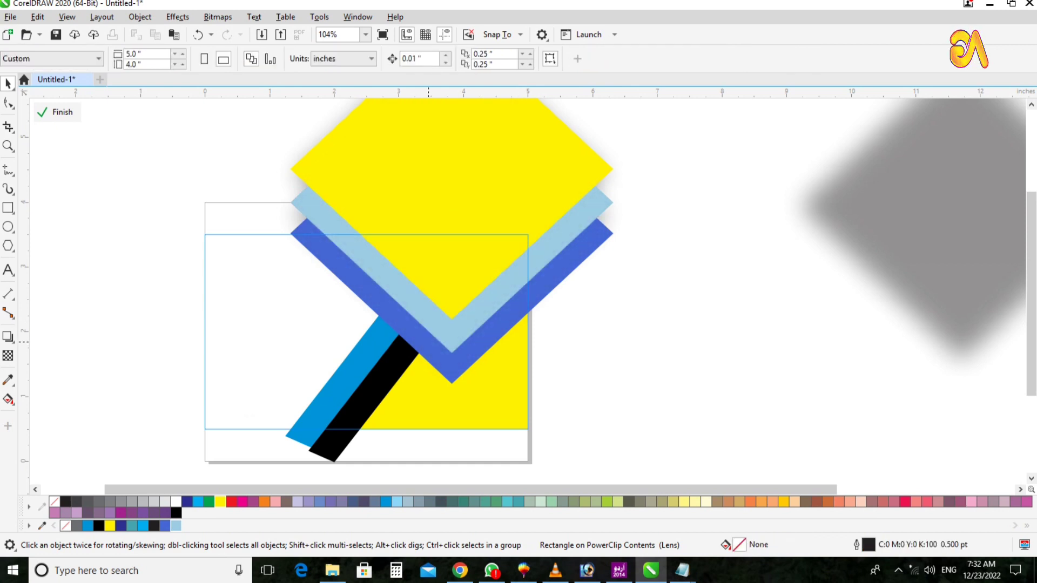
Place the upper shadow, at Y 4.422 in, inside the light blue diamond as PowerClip contents.
drag(642, 202, 717, 202)
key(ctrl+z)
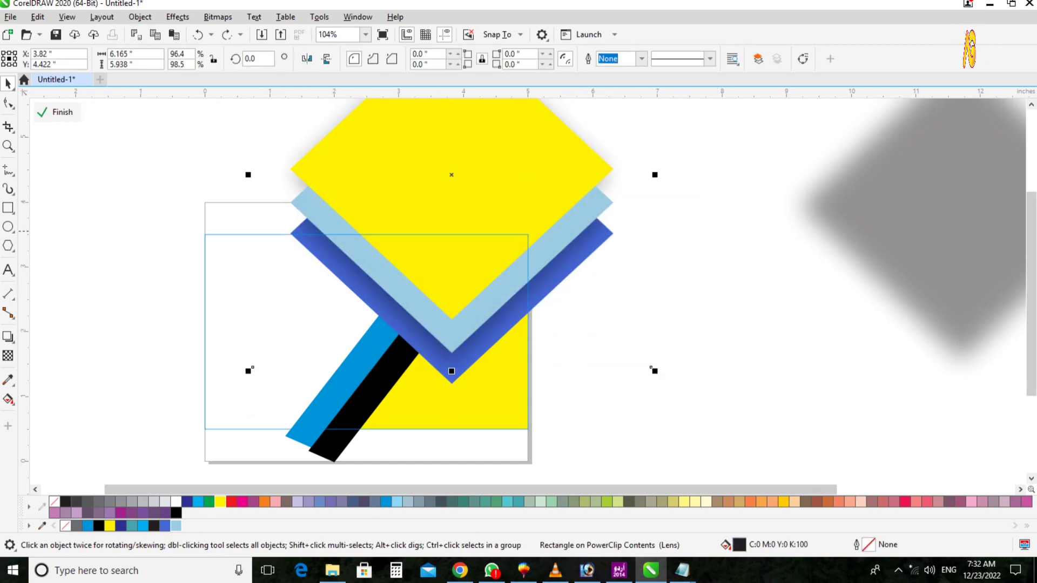
key(alt+j)
key(w)
key(p)
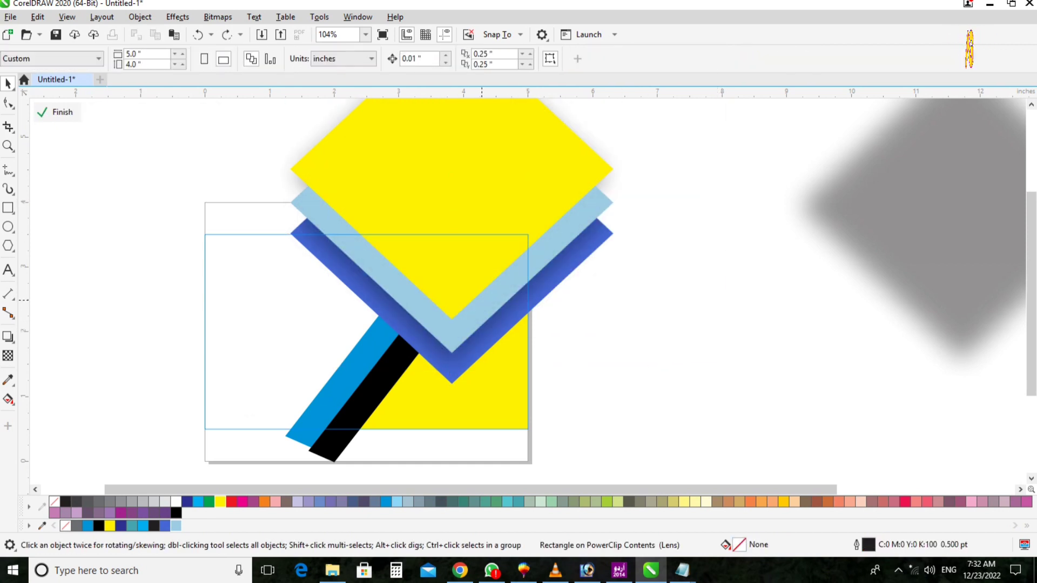
click(481, 310)
Align the spare shadow horizontally with the centre of the yellow diamond.
click(864, 227)
shift+click(494, 187)
key(c)
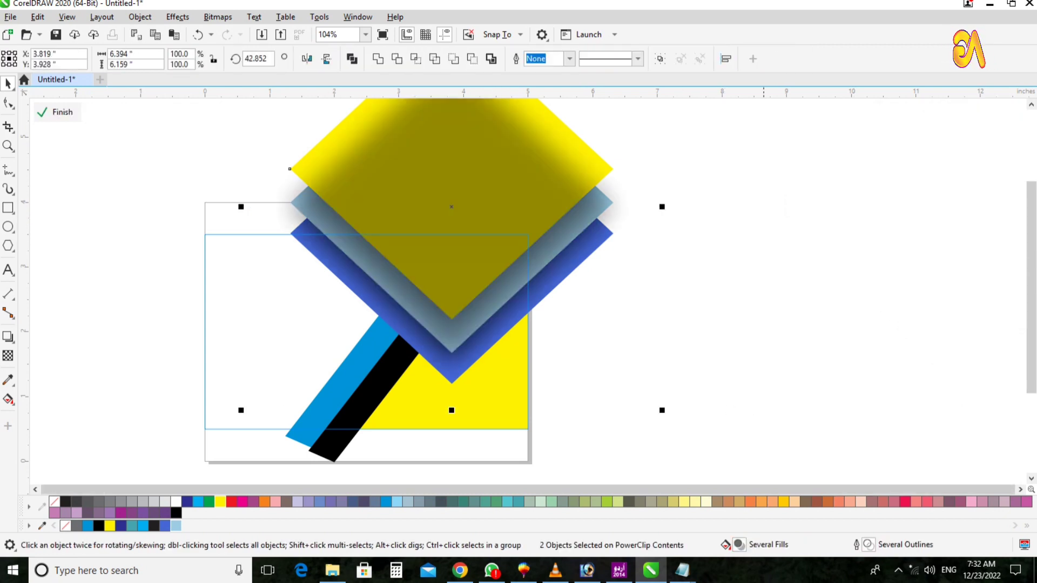
key(Escape)
Duplicate the aligned shadow off the page beside the design, at X 12.076, Y 3.158 in.
click(486, 190)
scroll(475, 193, down, 2)
key(F2)
drag(373, 118, 686, 298)
drag(397, 259, 674, 284)
scroll(477, 290, up, 2)
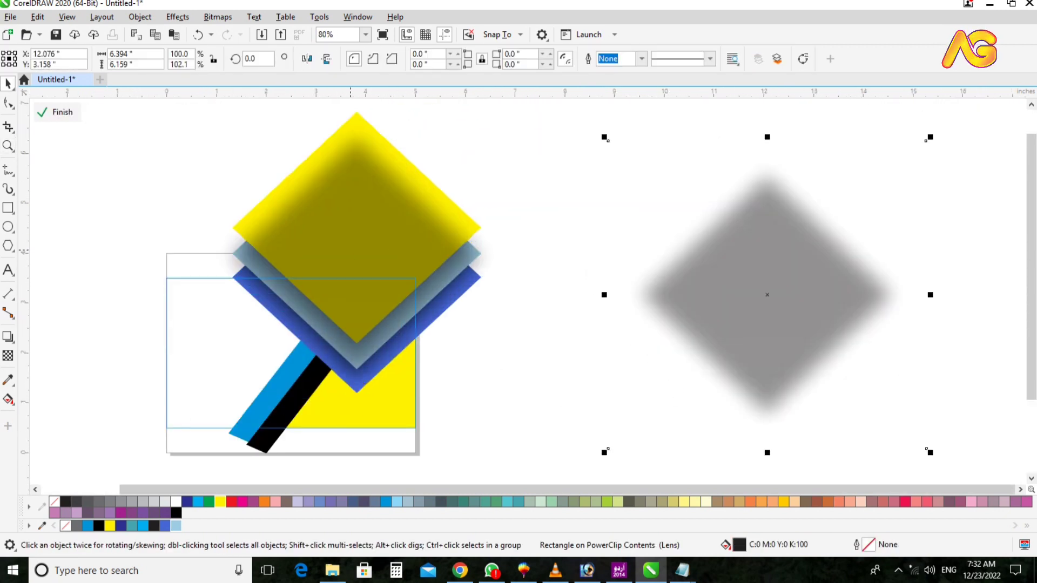
Send the aligned shadow to the back, place it inside the yellow corner shape, and finish editing the outer PowerClip.
key(shift+Page_Down)
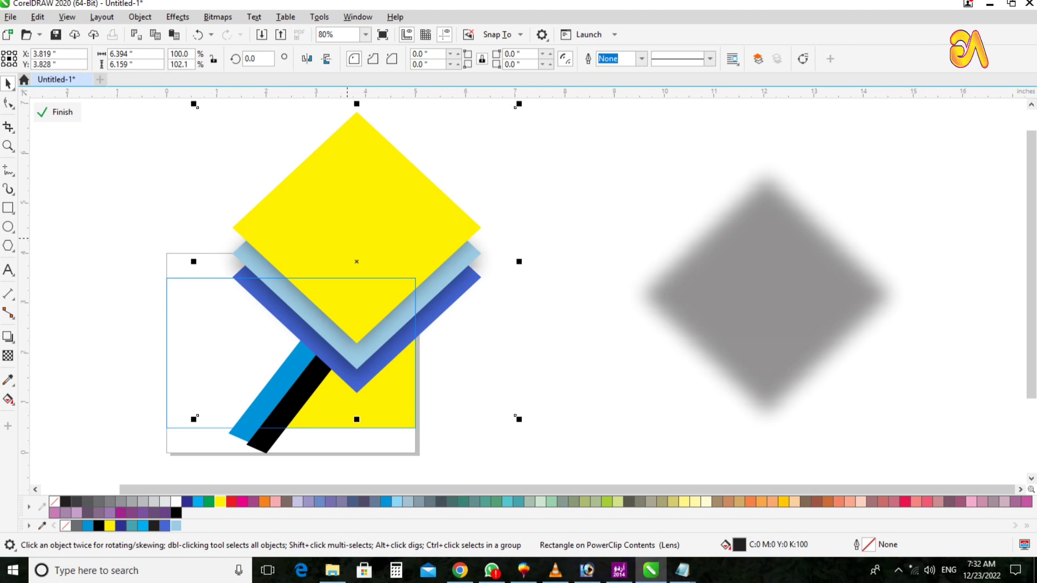
key(Escape)
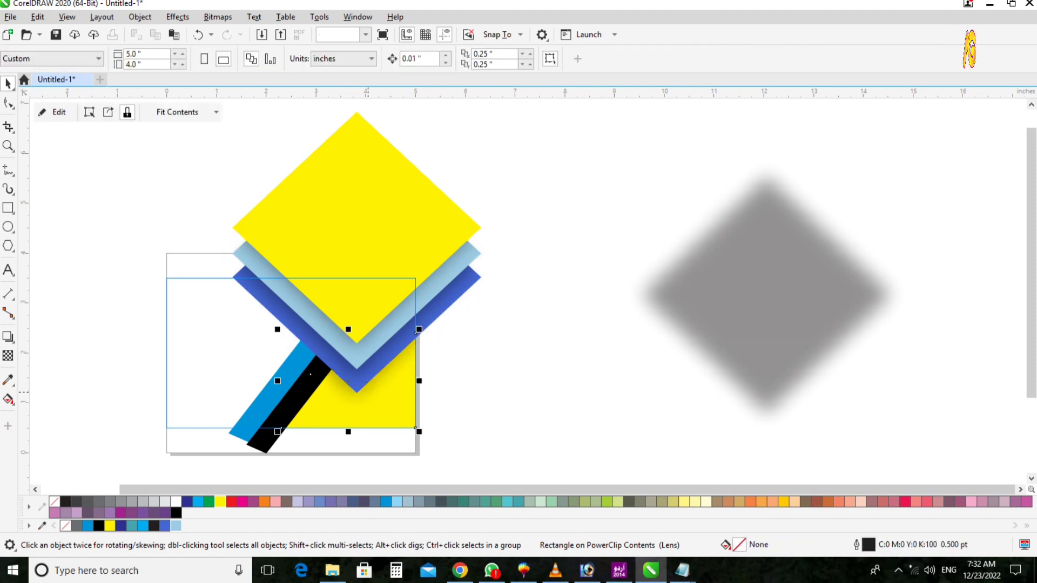
key(F2)
drag(189, 221, 573, 439)
key(F10)
key(space)
ctrl+click(698, 370)
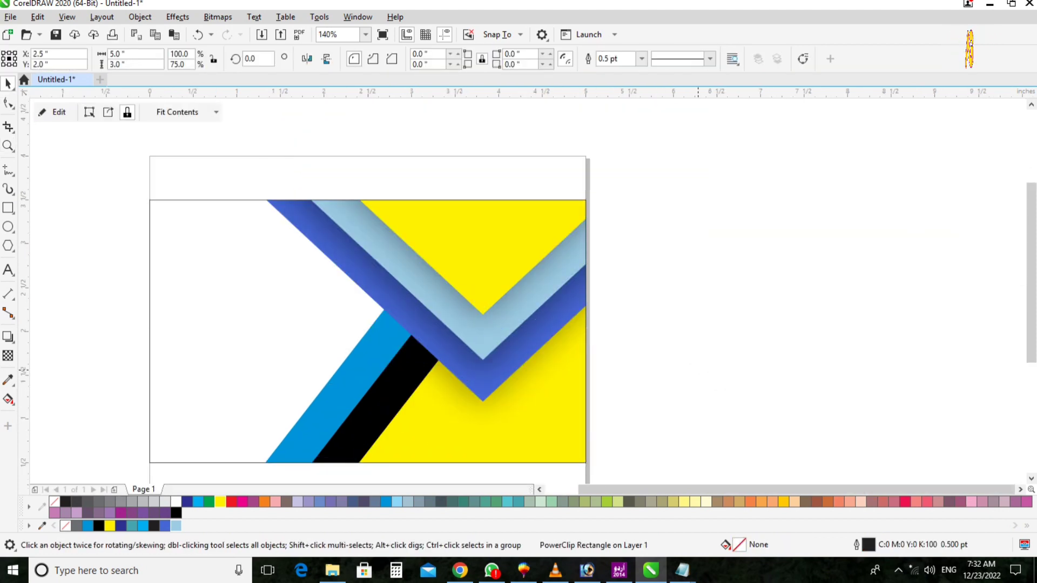
Undo back to before the shadow was placed inside the yellow corner shape.
key(ctrl+z)
key(ctrl+z)
key(ctrl+shift+z)
key(ctrl+shift+z)
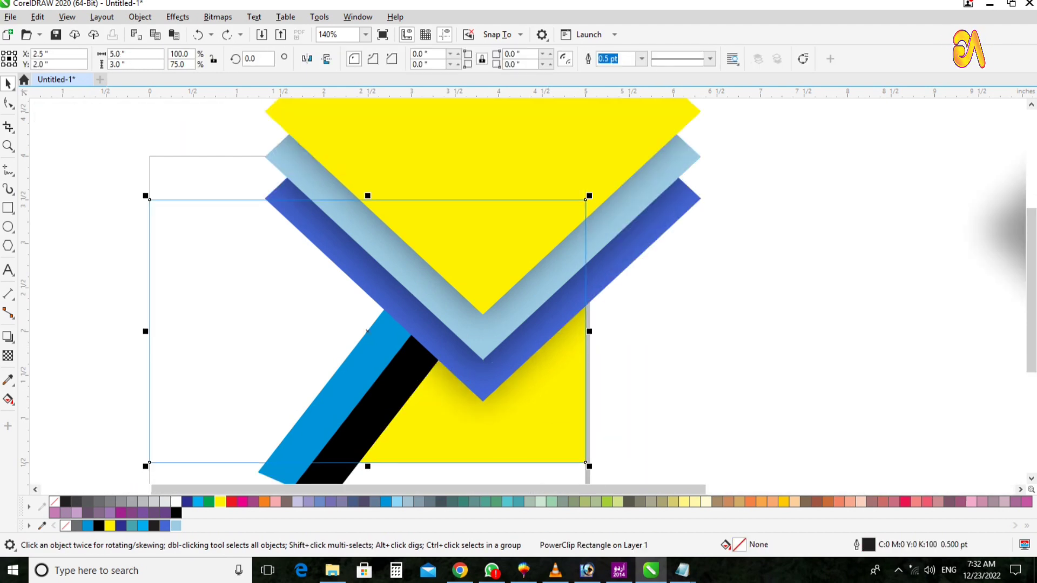
key(ctrl+z)
key(ctrl+z)
key(ctrl+shift+z)
key(Escape)
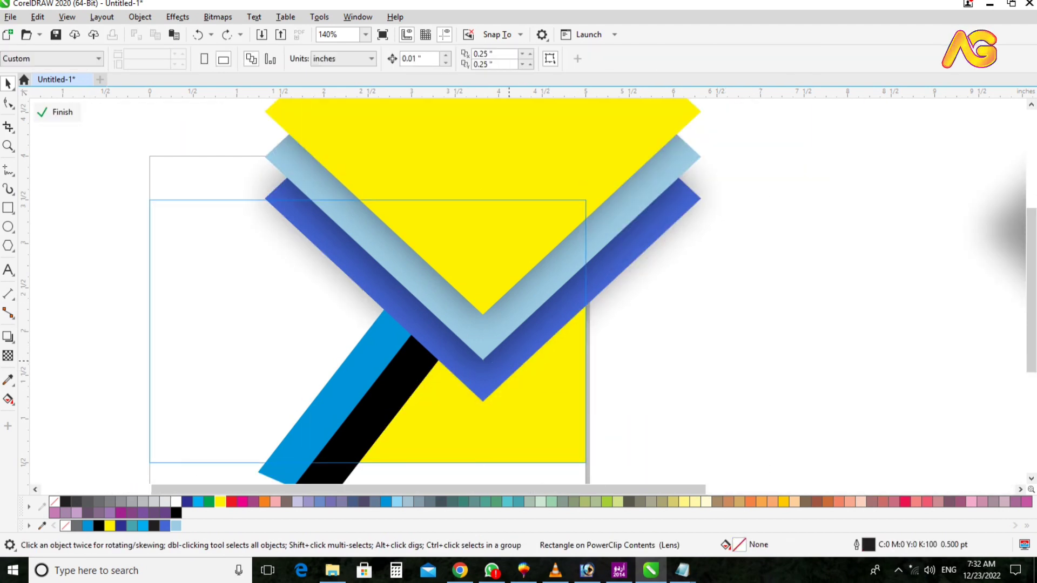
Try placing the free shadow inside the medium blue diamond, and undo it.
click(509, 361)
scroll(511, 356, down, 2)
key(F2)
drag(400, 176, 703, 473)
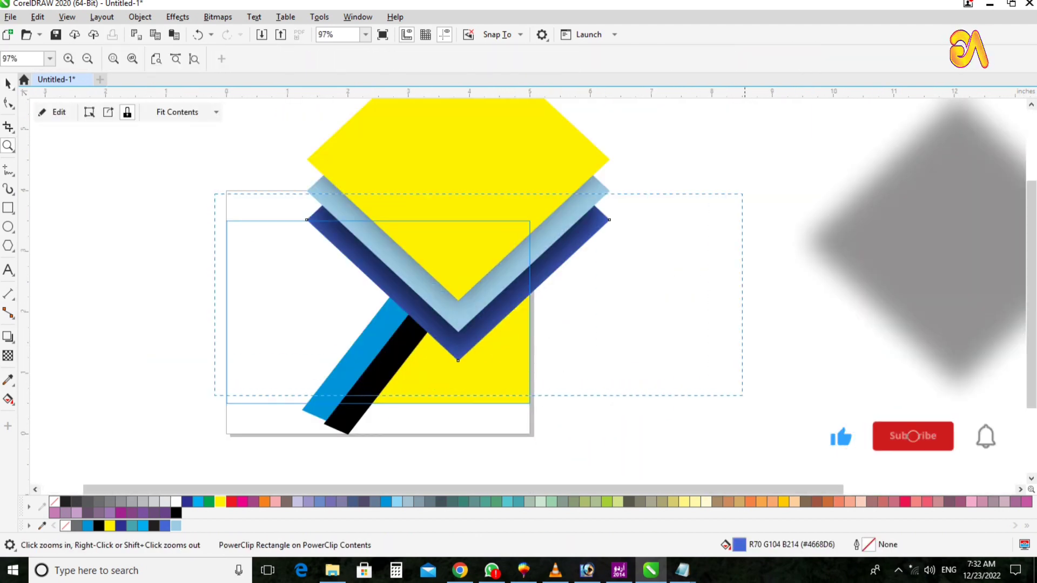
drag(743, 396, 759, 408)
key(space)
key(ctrl+z)
Move the free shadow off the page, onto the spare shadow copy beside the design.
scroll(645, 397, down, 4)
drag(600, 373, 850, 351)
key(z)
drag(303, 195, 1004, 472)
drag(211, 259, 903, 399)
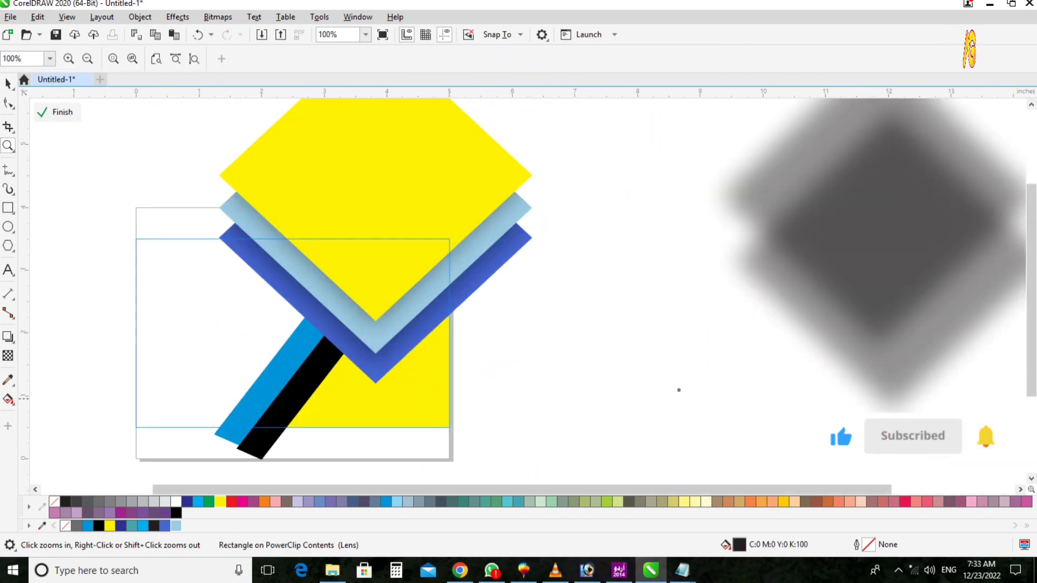
Move the yellow and light blue diamonds aside, up and to the left of the page.
key(space)
scroll(504, 333, down, 2)
key(z)
drag(346, 212, 666, 408)
key(space)
drag(465, 251, 541, 203)
key(ctrl+z)
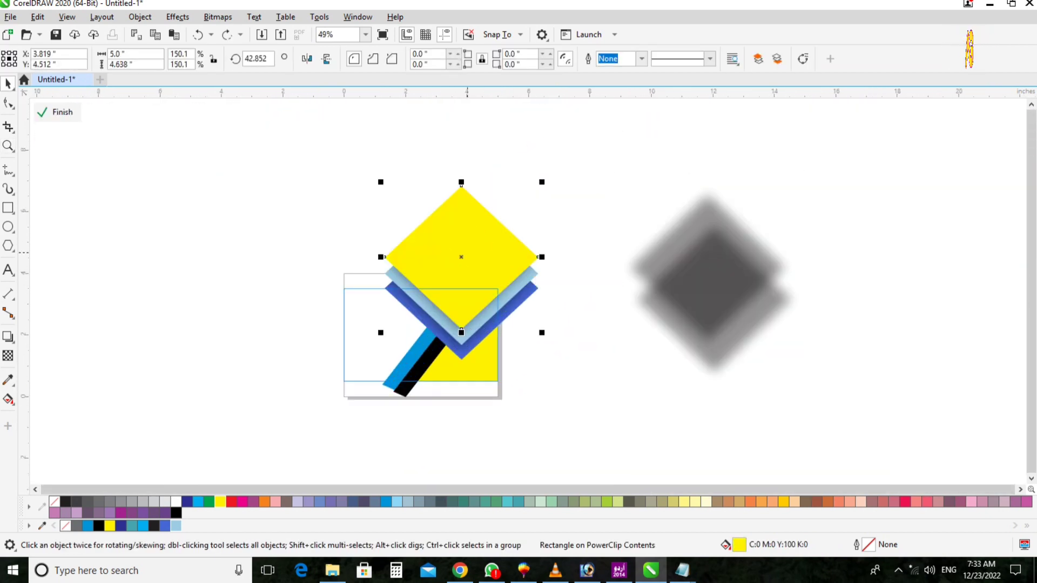
drag(467, 252, 135, 189)
drag(464, 271, 253, 198)
Extract the shadow from the medium blue diamond to X 7.506 in and remove the diamond's empty PowerClip frame.
scroll(500, 306, up, 4)
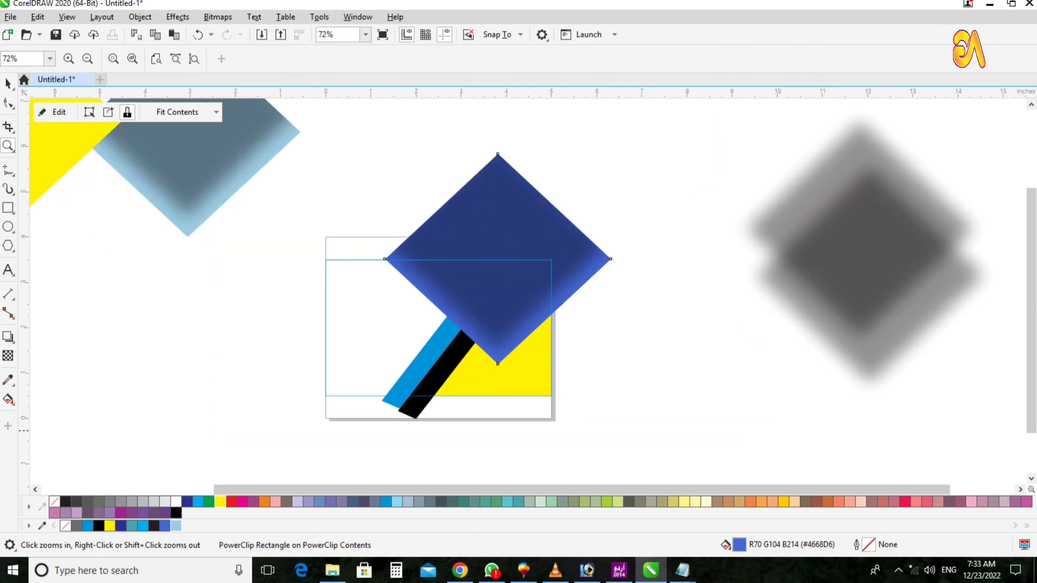
key(x)
drag(415, 185, 685, 184)
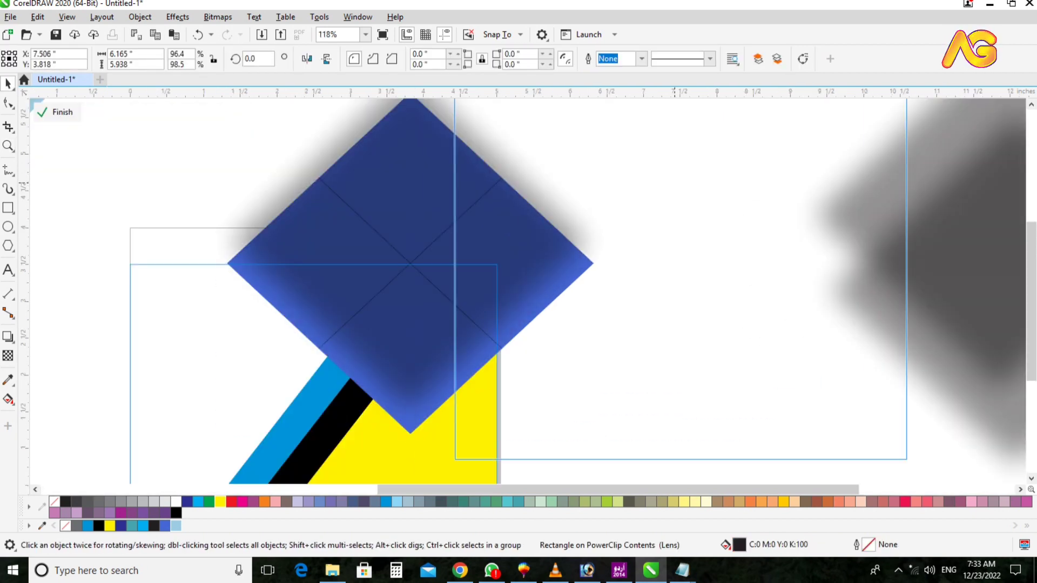
right_click(372, 251)
mouse_move(415, 363)
click(569, 398)
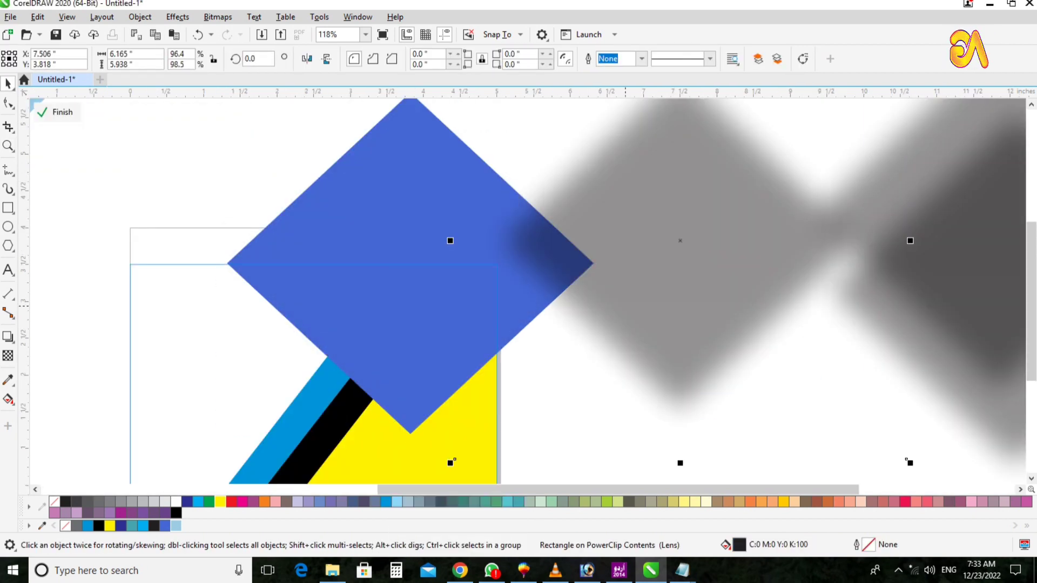
Position the extracted shadow behind the medium blue diamond, over the bars and yellow shape, at X 3.818, Y 3.271 in.
drag(716, 308, 469, 307)
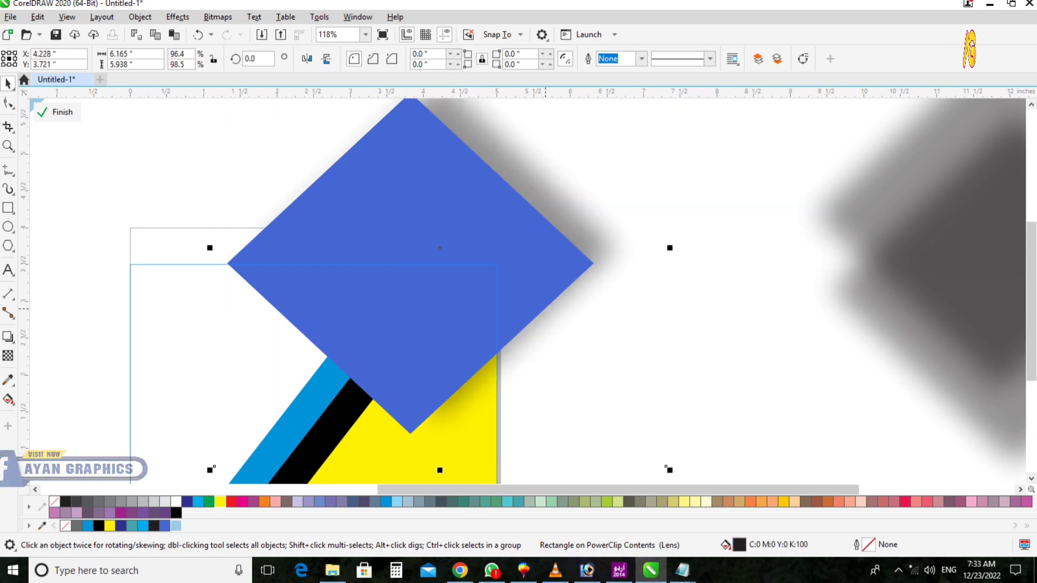
key(Left)
key(Left)
key(Left)
key(Down)
key(Down)
key(Down)
key(Down)
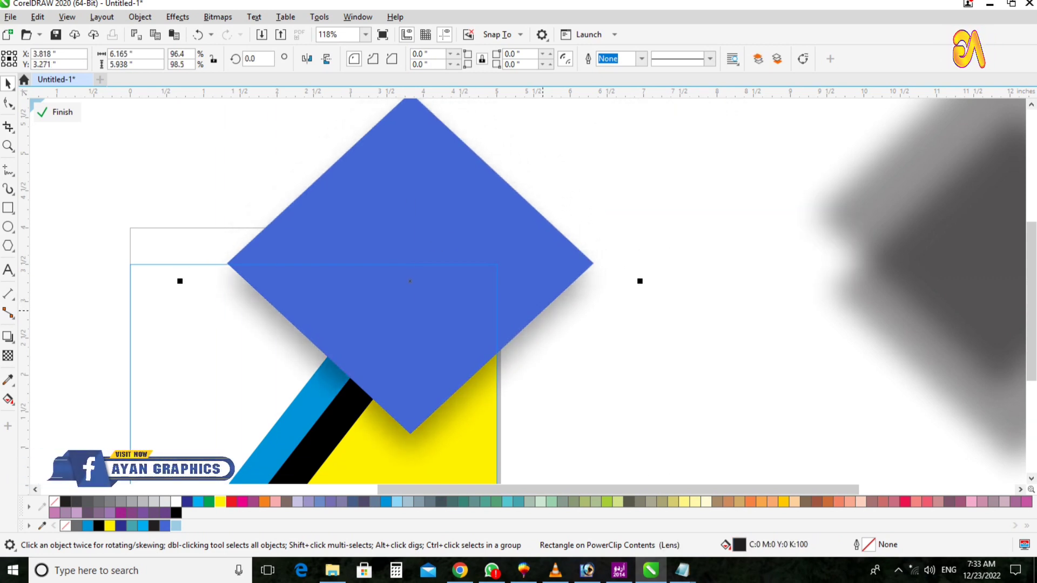
click(528, 372)
click(560, 323)
Move the light blue diamond back over the design, behind the medium blue diamond, at X 4.274, Y 3.738 in.
key(F4)
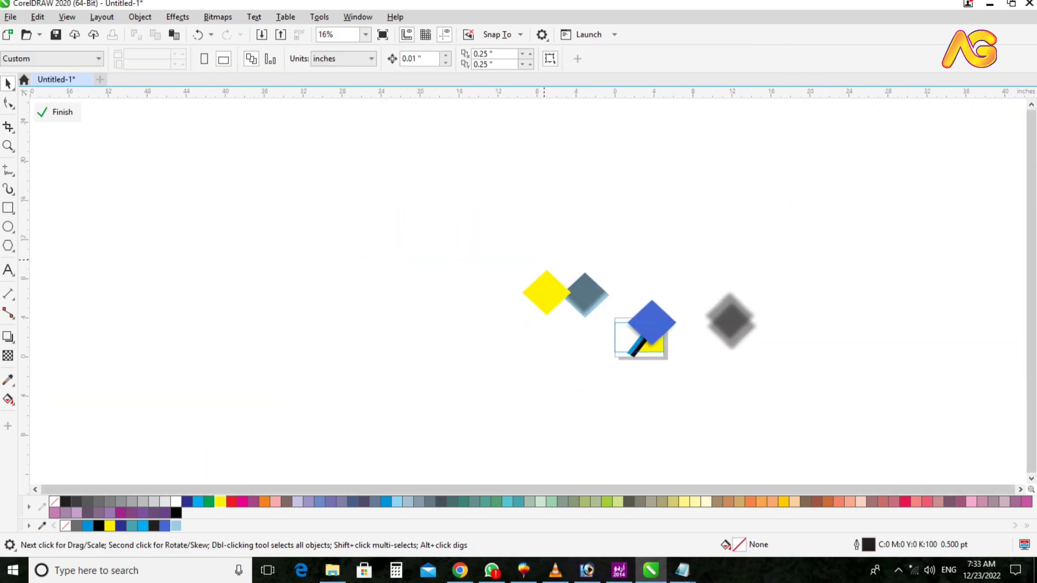
key(z)
drag(486, 236, 817, 407)
drag(188, 161, 751, 391)
key(space)
drag(372, 233, 643, 330)
key(z)
drag(400, 179, 873, 418)
key(space)
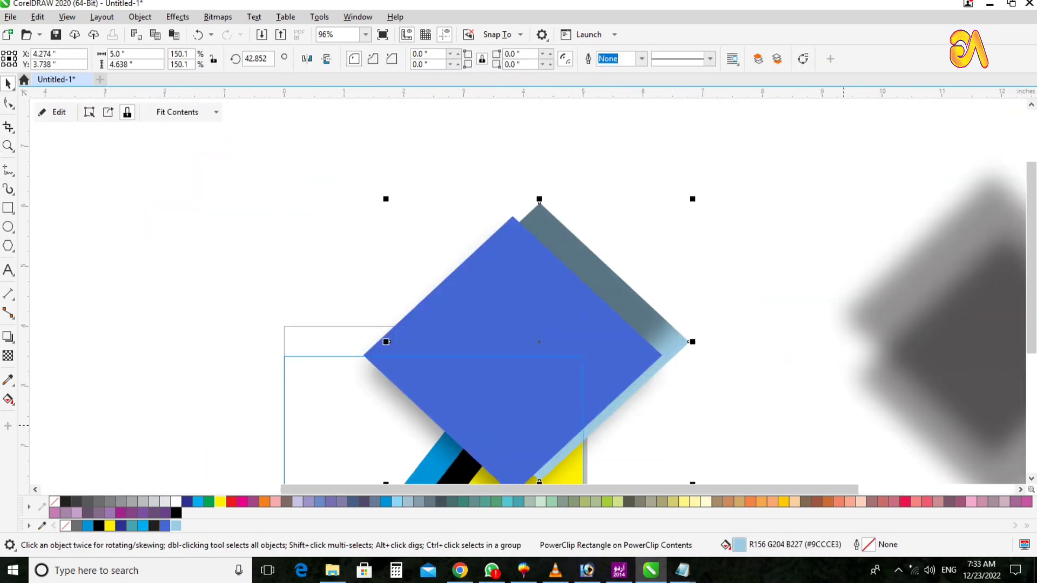
Bring the light blue diamond to the front, centre it horizontally on the medium blue diamond and nudge it up to Y 4.01 in.
key(shift+Page_Up)
shift+click(464, 437)
key(c)
click(558, 318)
key(Up)
key(Up)
key(Up)
key(Up)
key(Up)
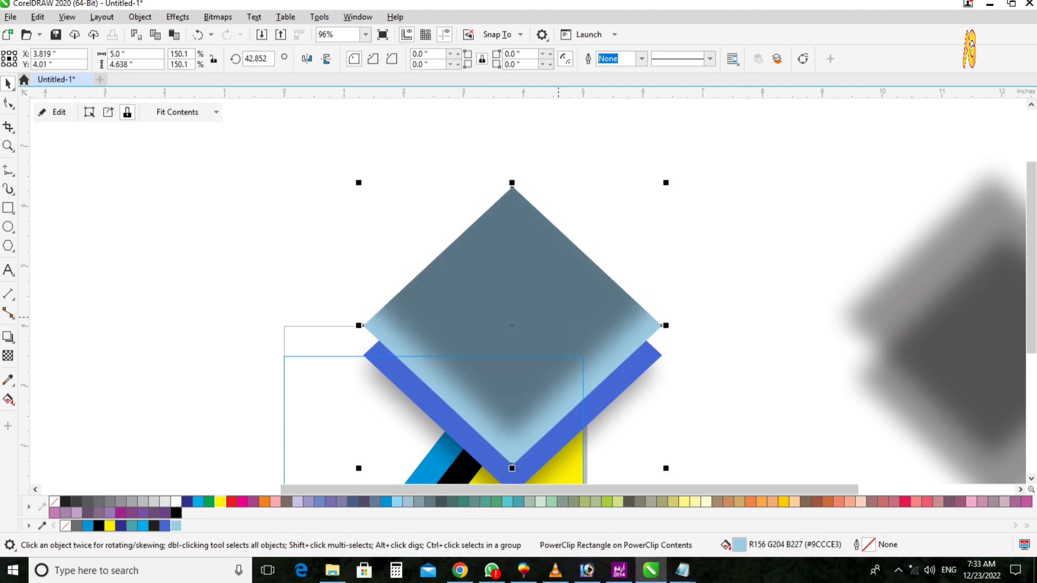
shift+click(596, 403)
key(c)
click(756, 313)
Move the yellow diamond onto the stack, bring it to the front and centre it horizontally on the light blue diamond.
scroll(757, 313, down, 2)
key(z)
drag(162, 143, 778, 399)
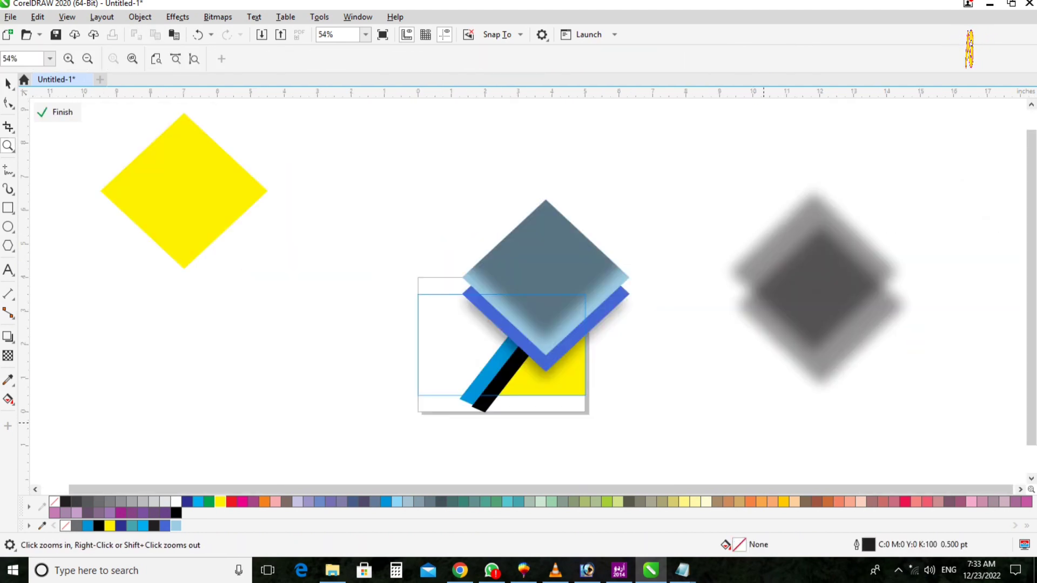
key(space)
mouse_move(168, 188)
mouse_down()
mouse_move(495, 218)
mouse_move(529, 235)
mouse_up()
key(shift+Page_Up)
shift+click(519, 308)
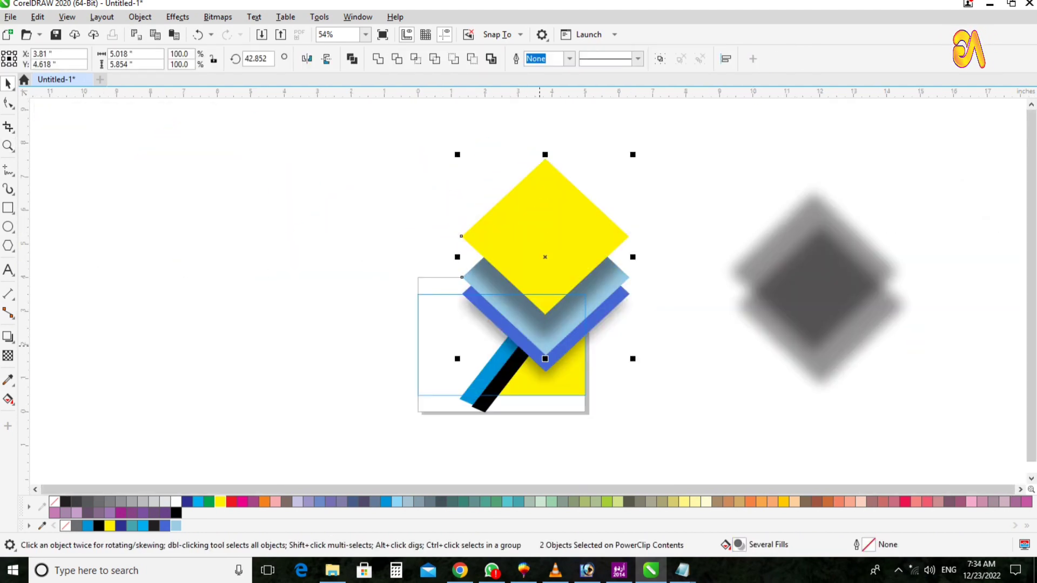
key(c)
Nudge the yellow diamond down so that only a narrow light blue band remains below it.
key(z)
drag(381, 355, 492, 399)
key(space)
key(Down)
key(Down)
key(Down)
key(Down)
key(Down)
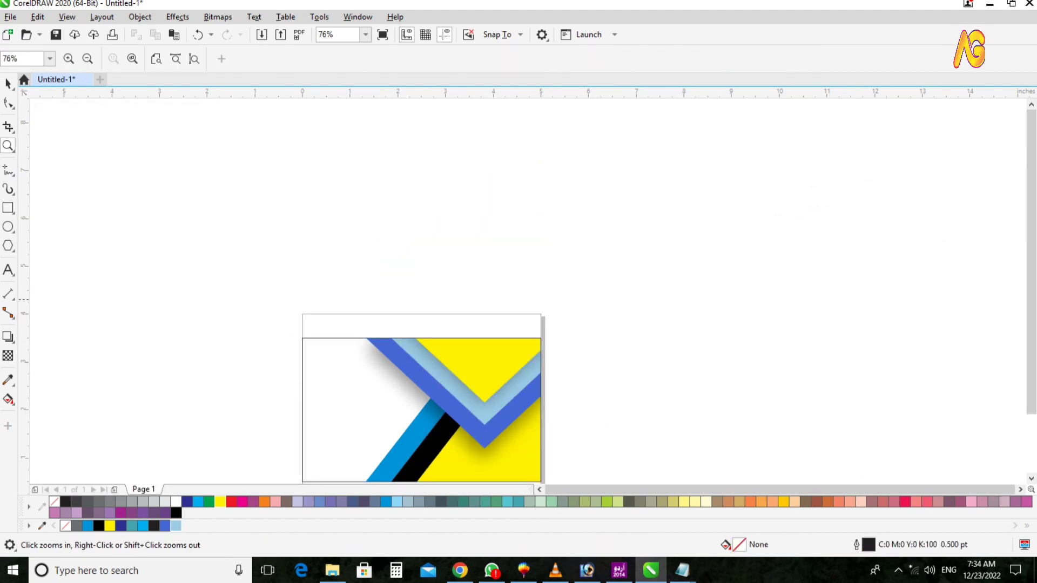
Examine the clipped card layout with its diamonds, bars and shadows.
drag(278, 299, 679, 495)
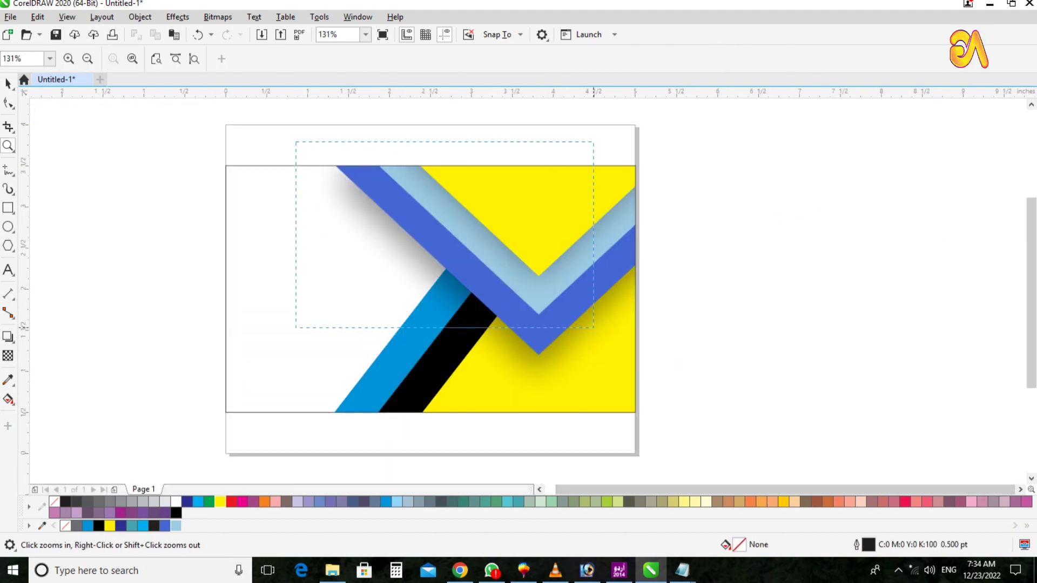
drag(754, 417, 784, 430)
scroll(575, 374, down, 5)
scroll(592, 377, up, 2)
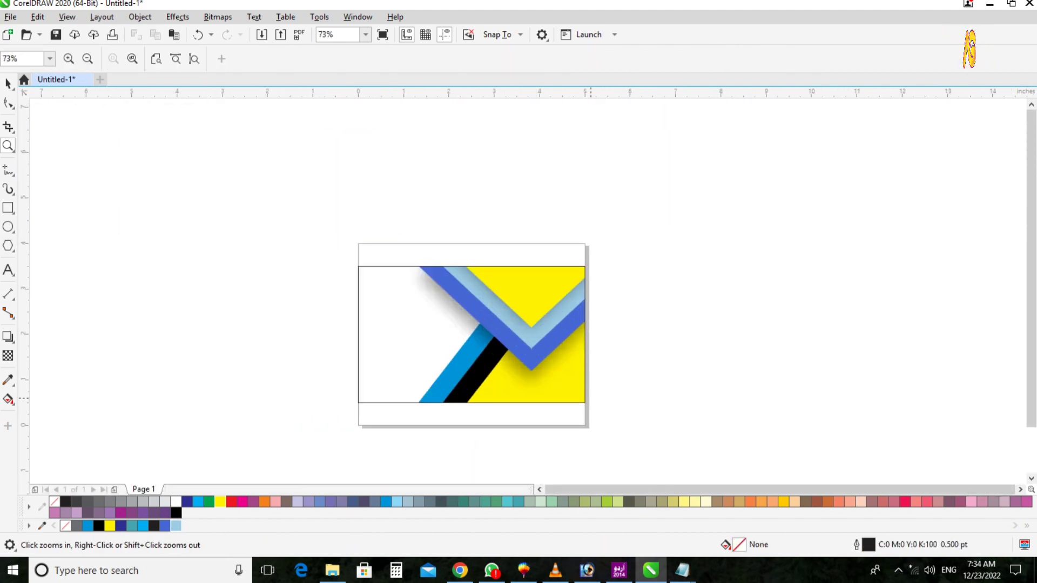
drag(292, 204, 764, 429)
drag(282, 173, 718, 388)
key(space)
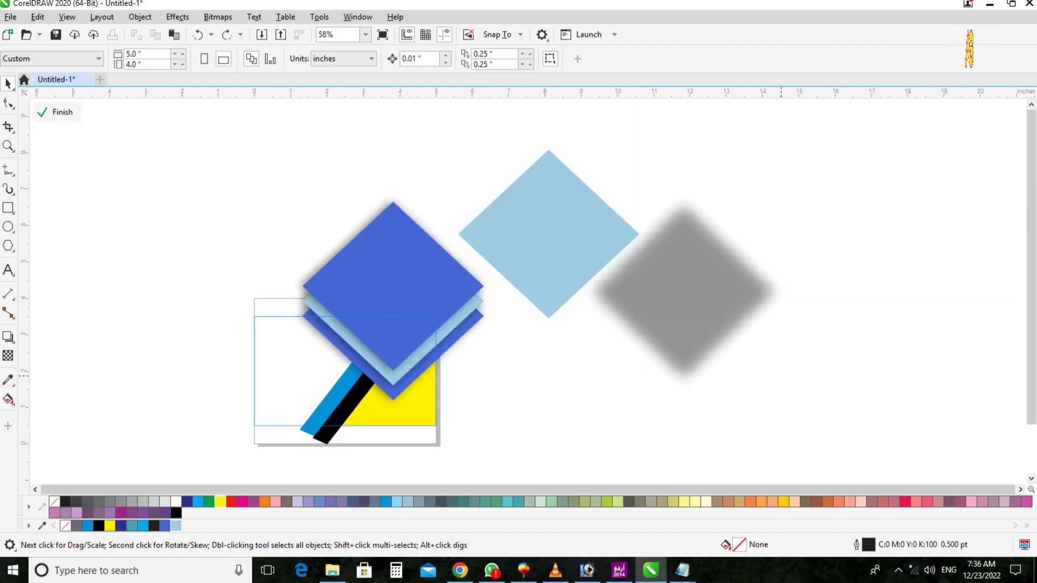
Inspect the overlapping diamonds, bars and shadows up close and finish editing the PowerClip contents.
drag(246, 249, 548, 481)
drag(183, 176, 795, 463)
key(space)
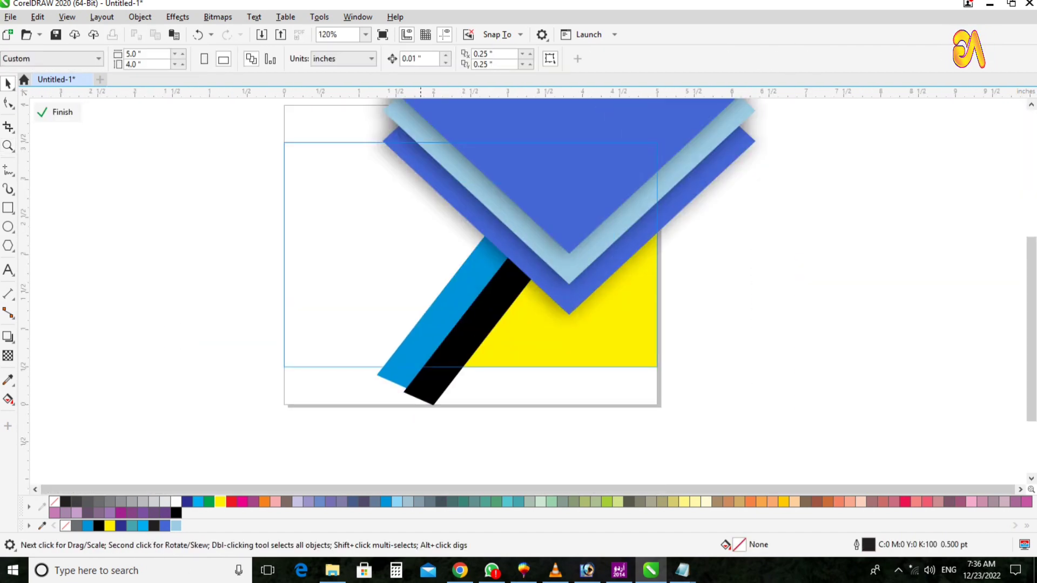
key(z)
drag(289, 180, 690, 434)
key(space)
drag(516, 310, 523, 312)
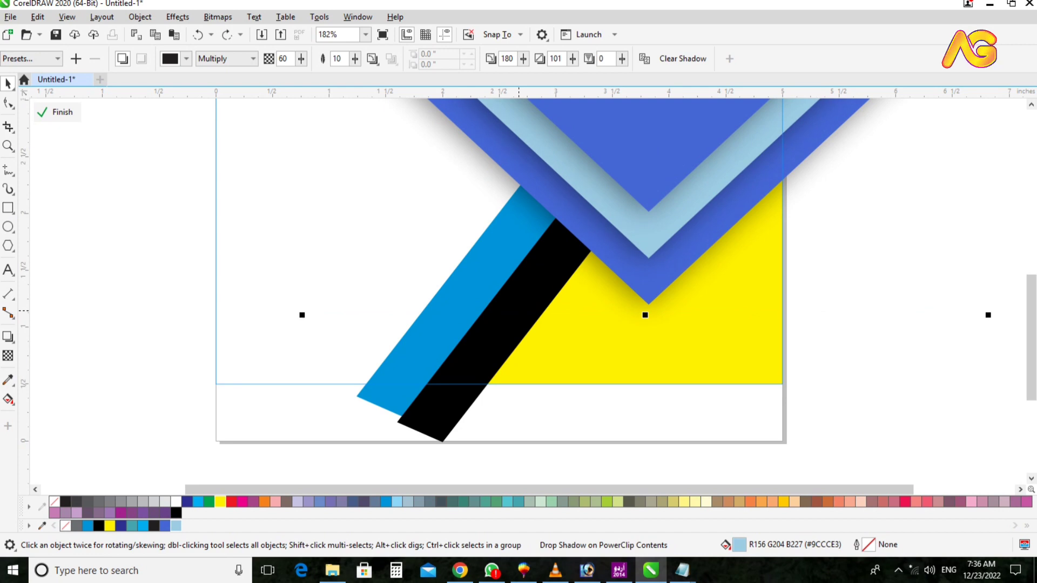
click(397, 395)
key(z)
drag(281, 167, 883, 429)
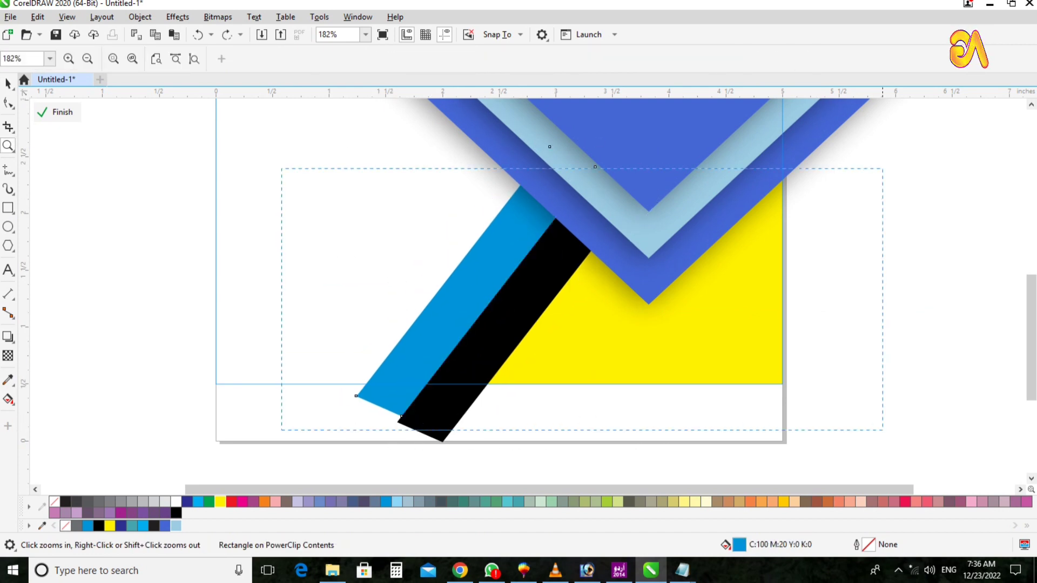
key(space)
click(618, 218)
ctrl+click(910, 414)
Fill the card's PowerClip frame with medium blue R70 G104 B214 (#4668D6).
scroll(909, 415, down, 3)
key(z)
drag(729, 320, 937, 433)
key(space)
click(651, 400)
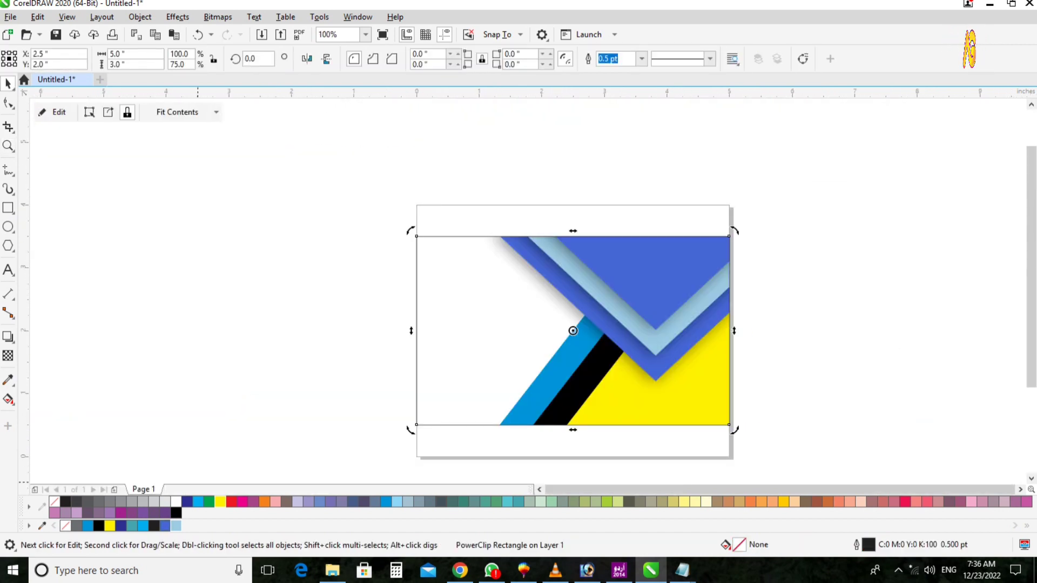
click(164, 526)
key(z)
drag(301, 149, 808, 435)
drag(260, 157, 815, 462)
scroll(446, 382, down, 1)
key(space)
Recolour the blue bar lime green and the black bar neon red (C0 M100 Y60 K0) inside the PowerClip.
key(ctrl+z)
key(ctrl+z)
key(ctrl+z)
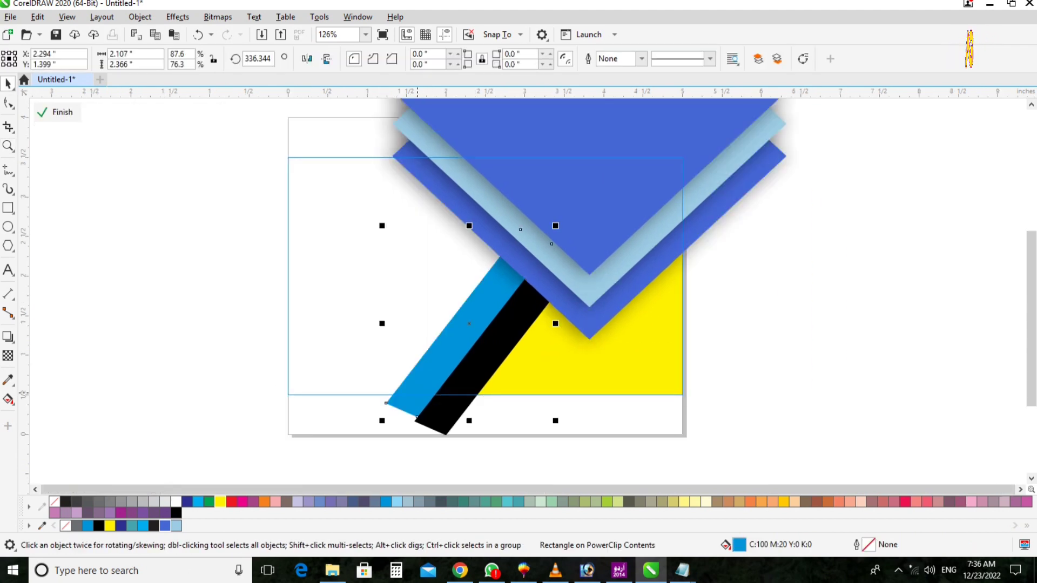
key(ctrl+shift+z)
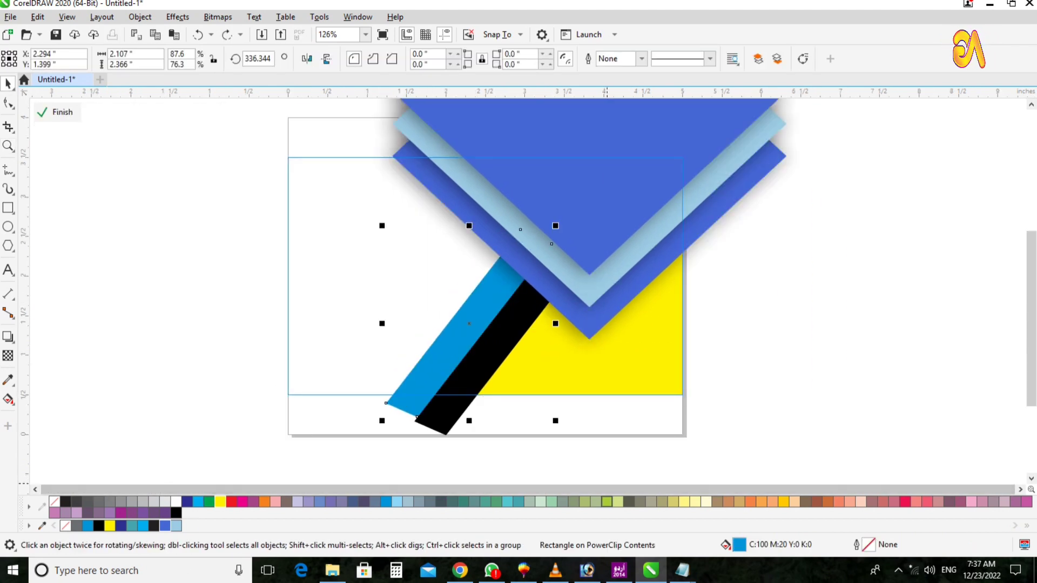
click(607, 502)
click(906, 501)
Finish editing the PowerClip contents and check the lime green and red bars against the blue background.
key(z)
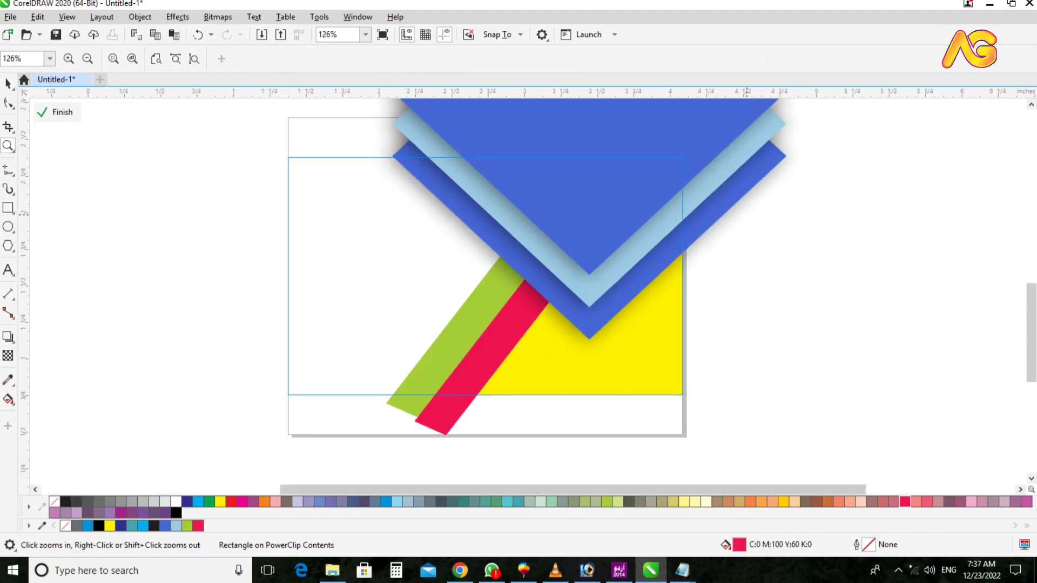
drag(351, 214, 700, 424)
key(space)
click(886, 146)
ctrl+click(957, 455)
scroll(956, 455, down, 3)
key(z)
drag(610, 291, 1030, 491)
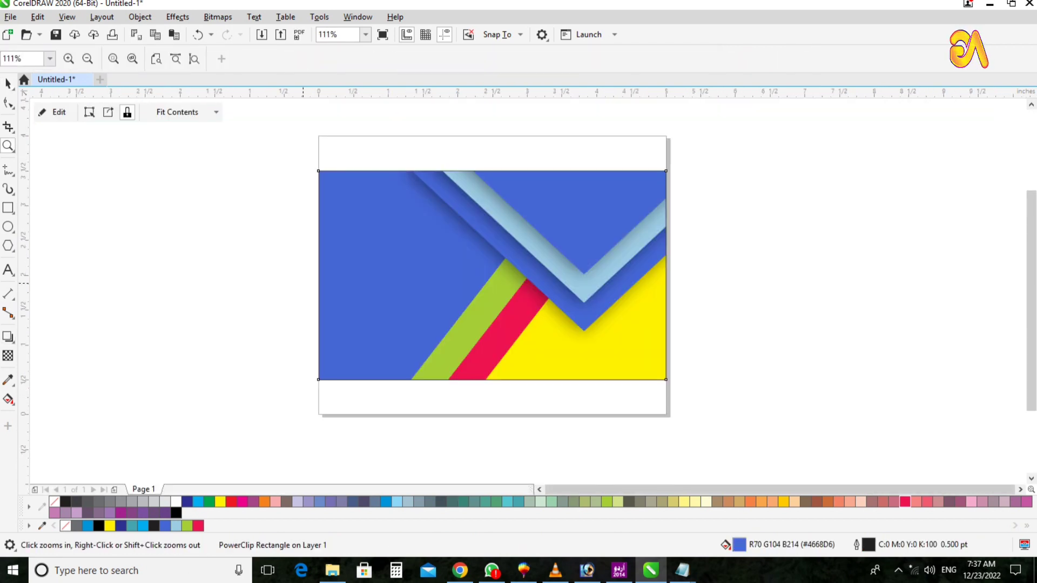
drag(817, 466, 840, 503)
Reopen the PowerClip contents and recolour the lime green bar neon red and the other bar golden yellow C0 M20 Y100 K0.
key(space)
key(z)
drag(313, 153, 688, 381)
key(space)
ctrl+click(389, 378)
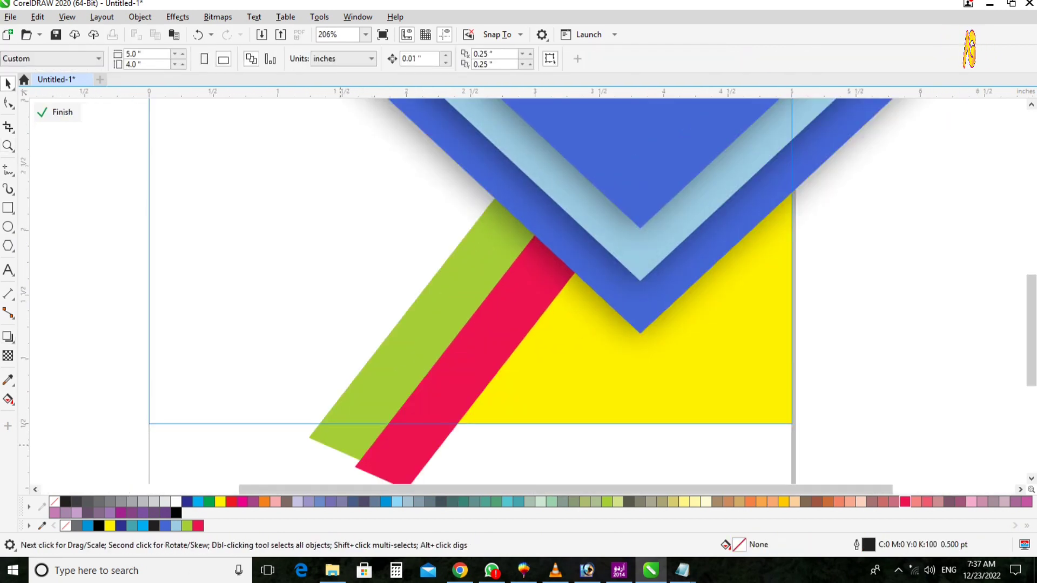
click(387, 379)
click(198, 526)
click(220, 502)
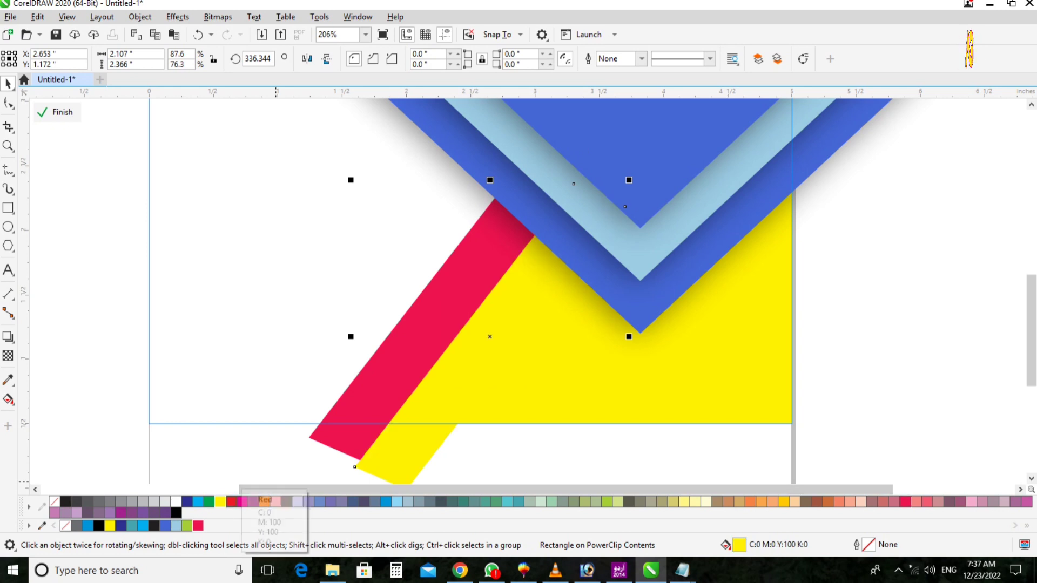
click(231, 502)
click(784, 501)
Leave the PowerClip contents and check the neon red and golden yellow bars on the blue card.
scroll(719, 469, down, 1)
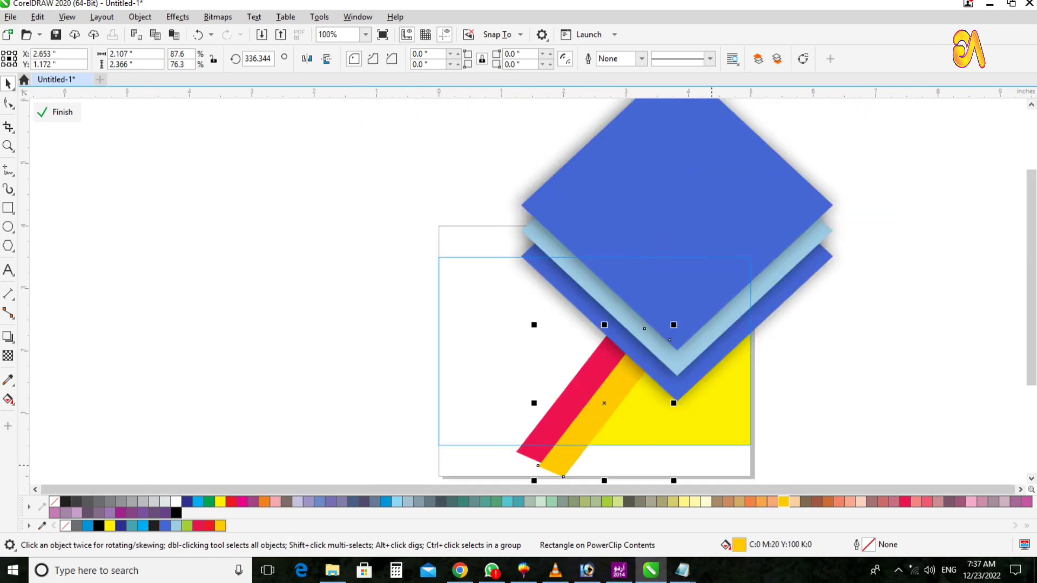
key(F2)
drag(343, 292, 880, 482)
ctrl+click(514, 401)
scroll(500, 406, down, 2)
key(F2)
drag(385, 181, 669, 441)
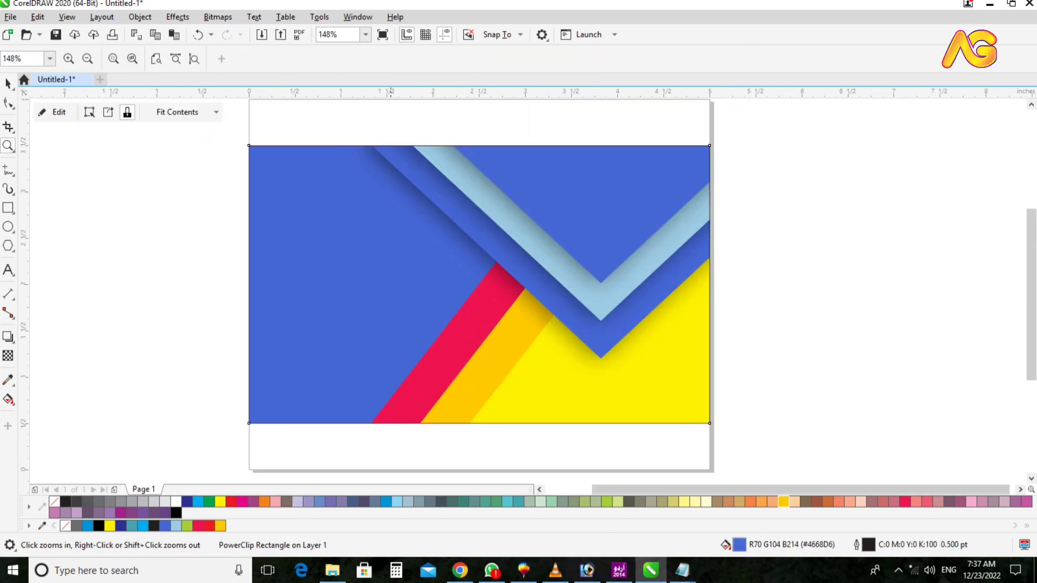
Add a flat Multiply drop shadow with opacity 50 and feathering 15 to the red bar inside the PowerClip.
ctrl+click(459, 345)
key(F2)
drag(283, 161, 704, 472)
click(8, 337)
mouse_move(489, 320)
mouse_down()
mouse_move(491, 334)
mouse_move(477, 316)
mouse_up()
key(ctrl+z)
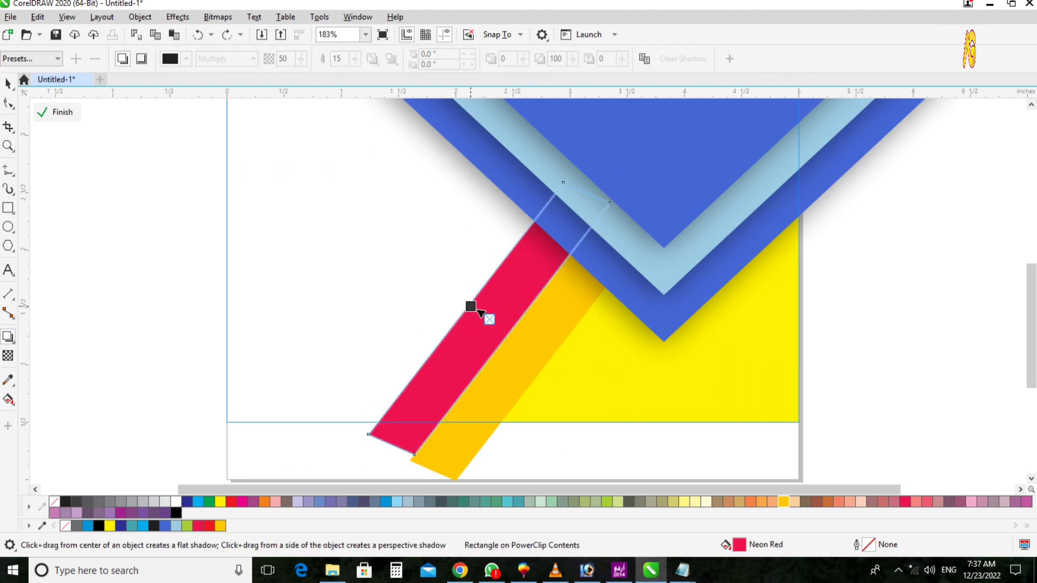
drag(479, 310, 609, 320)
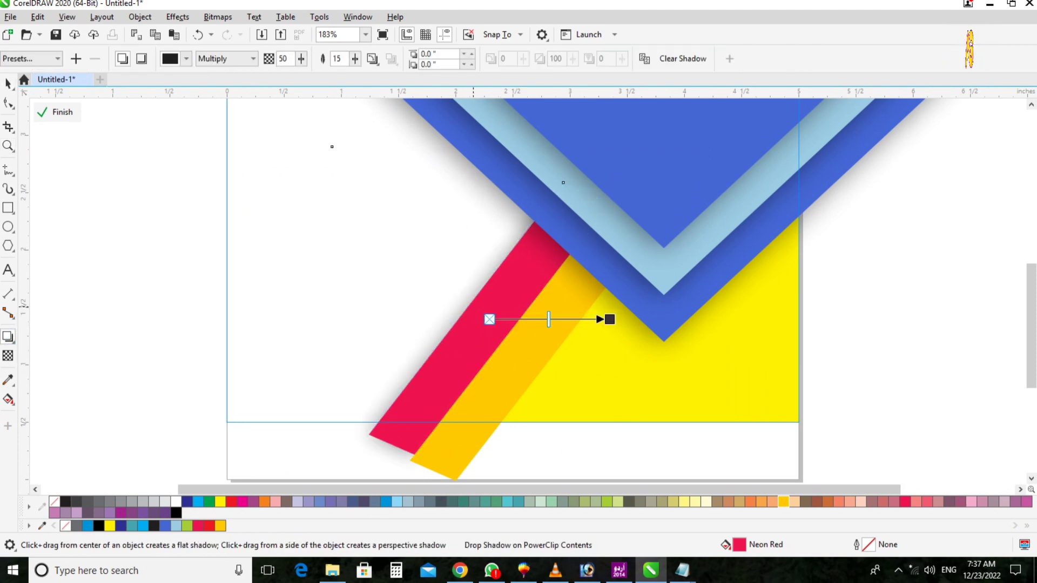
key(ctrl+z)
key(ctrl+z)
scroll(513, 367, down, 4)
Add a Multiply drop shadow with opacity 50 and feathering 15 to the golden yellow bar and finish editing the PowerClip.
key(F2)
drag(453, 320, 621, 429)
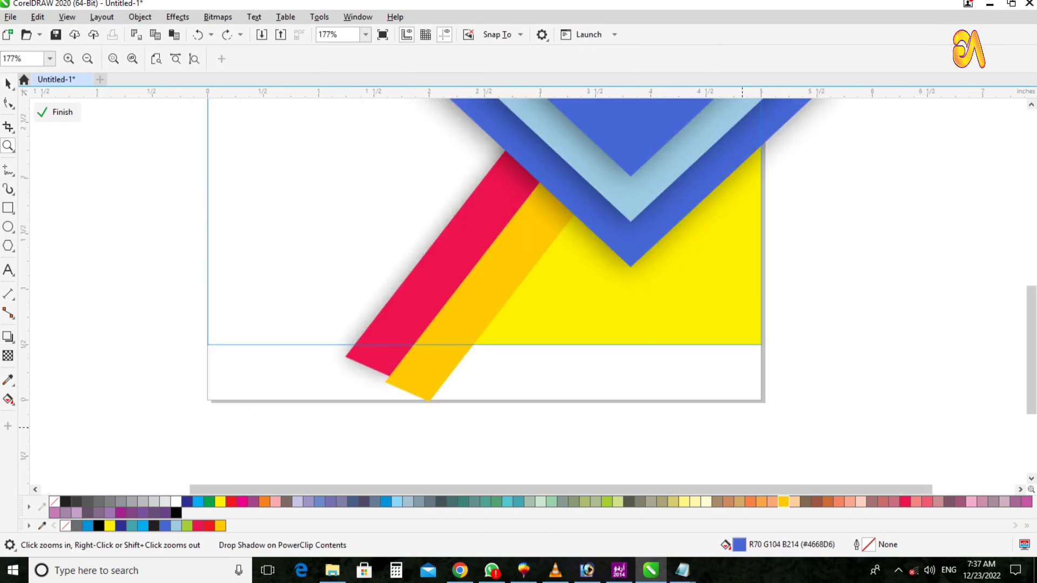
click(415, 388)
click(8, 338)
drag(482, 267, 618, 271)
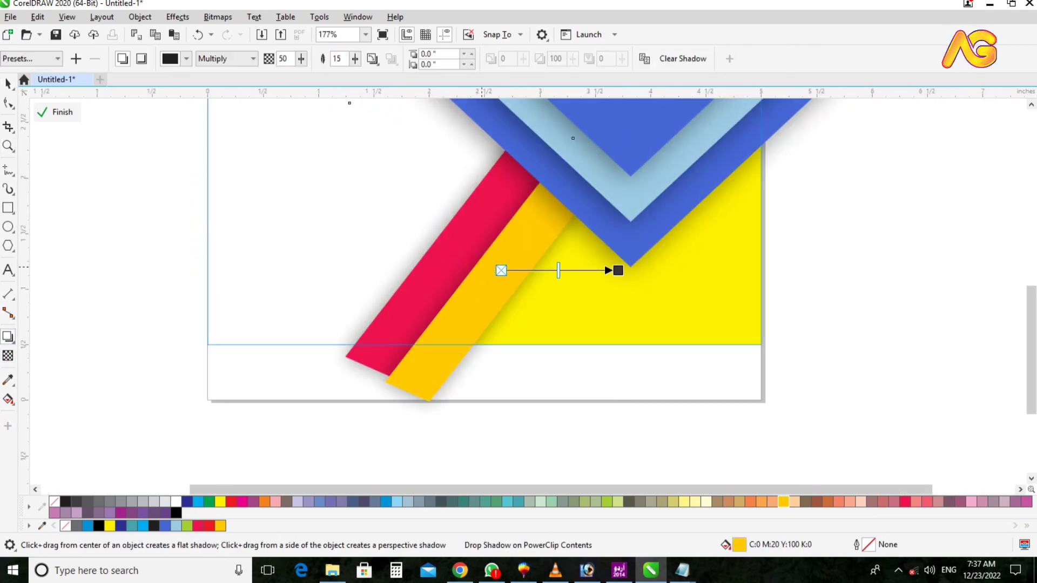
key(F2)
drag(340, 125, 643, 384)
click(990, 440)
ctrl+click(991, 440)
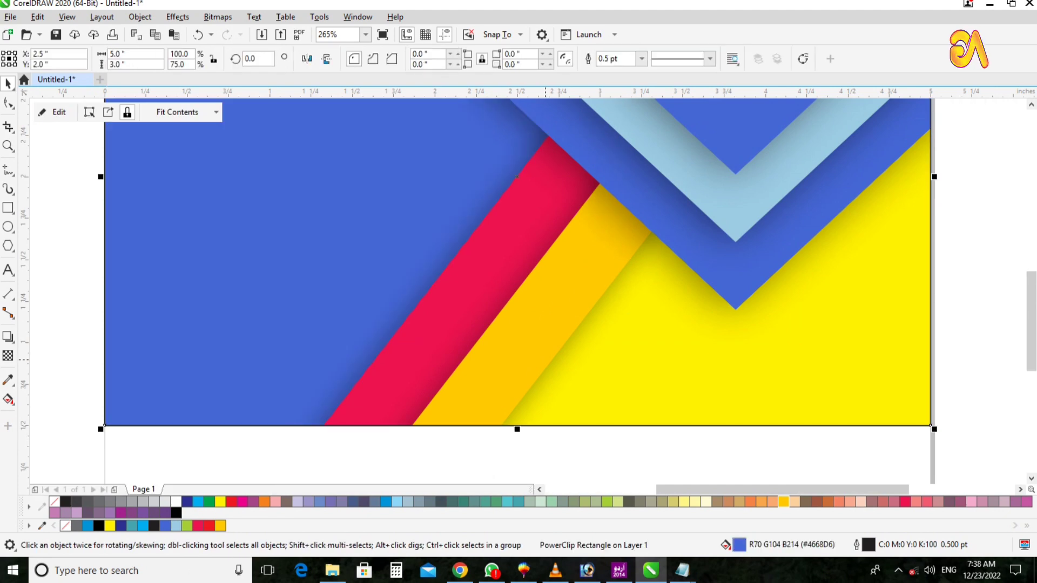
Examine the whole card and the new bar shadows at several zoom levels.
scroll(544, 362, down, 4)
key(F2)
drag(652, 257, 376, 425)
key(F2)
drag(364, 400, 706, 195)
key(F4)
key(space)
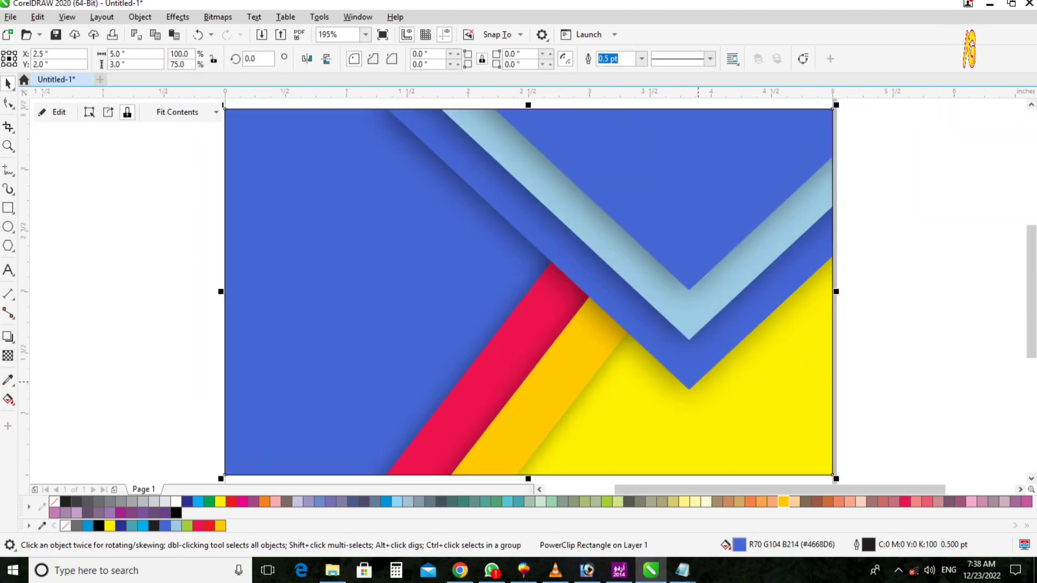
key(space)
key(space)
key(Escape)
Insert the paragraph beginning "Relationships are only beautiful ..." and move it beside the page at X 7.927, Y 2.458 in.
text(Relationships are only beautiful ... in which there is a passion for feelings ... because everyone feels sympathy ... but some people feel feelings ... and these feelings ... are not expressed by words. ...rather, people's behavior...and behavior shows...how sincere they are with you...!!!)
scroll(419, 190, down, 3)
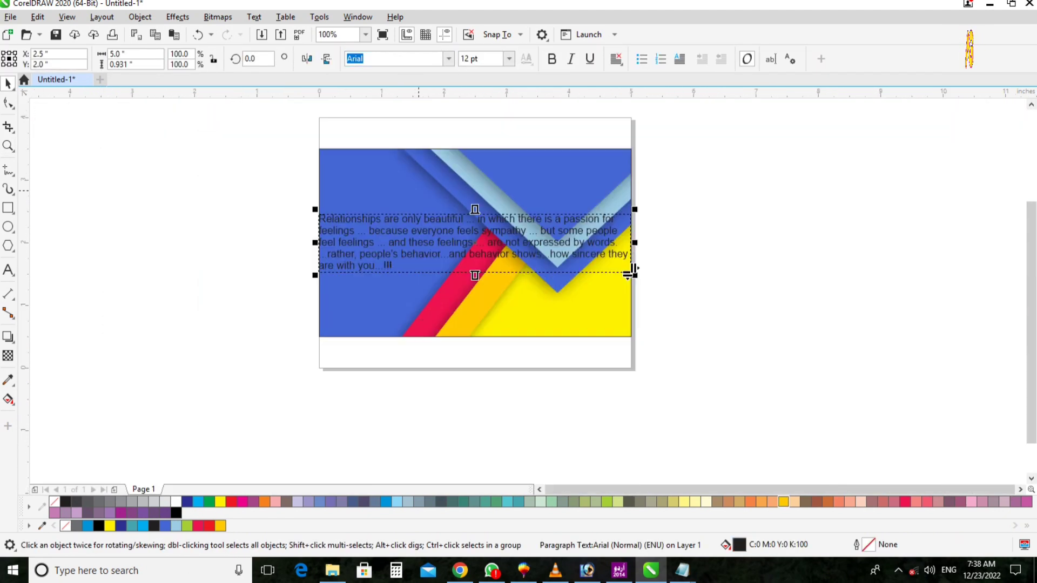
drag(632, 271, 969, 242)
scroll(948, 240, up, 5)
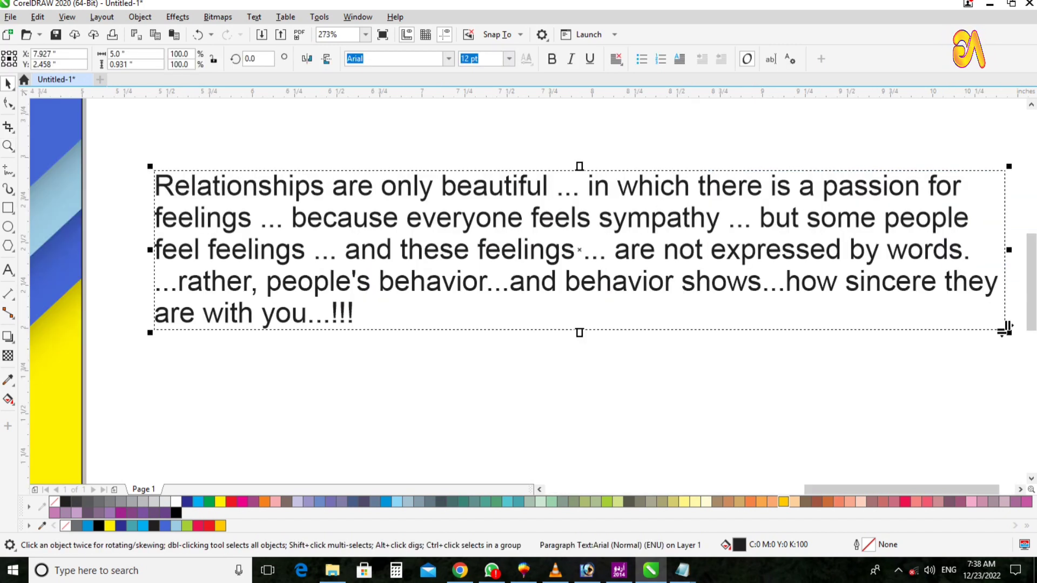
Make the paragraph bold and change its font to Arial Narrow.
click(552, 59)
click(449, 59)
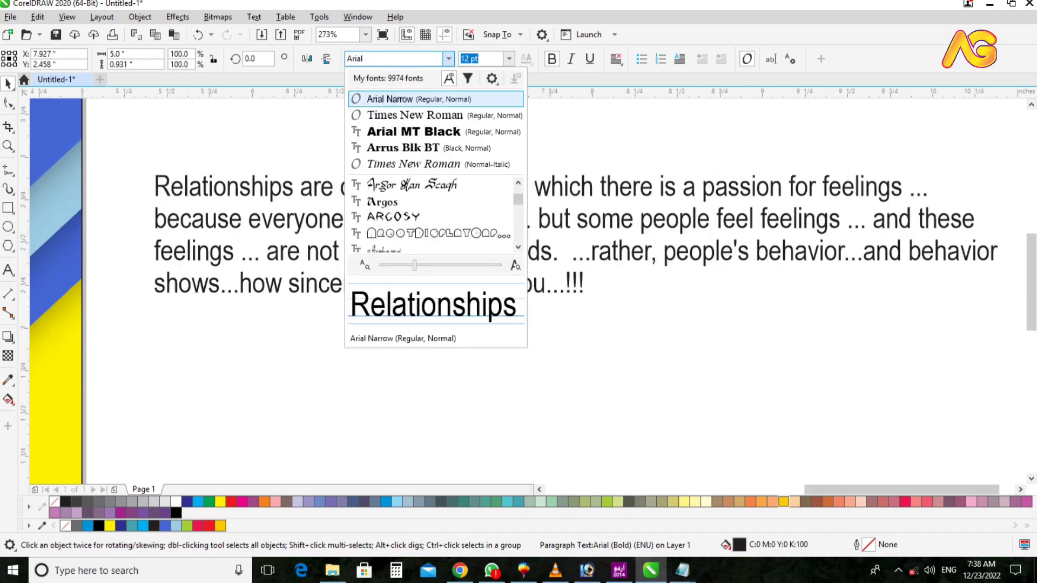
click(390, 98)
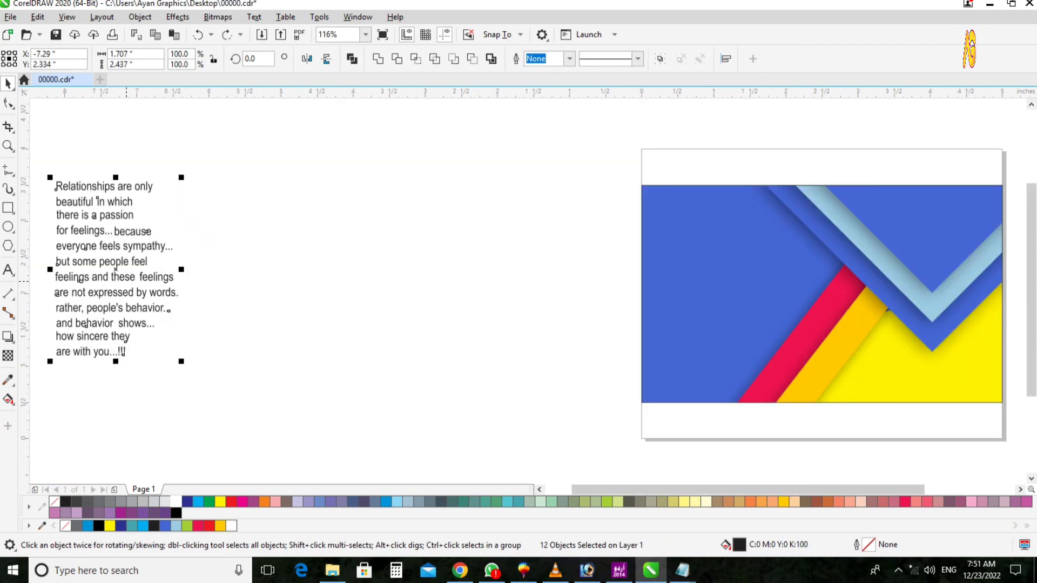
Move the twelve text lines onto the card's blue area, group them and centre the group vertically on the card.
drag(126, 281, 669, 256)
key(ctrl+g)
key(ctrl+a)
key(e)
click(450, 256)
key(z)
scroll(665, 256, down, 2)
scroll(794, 248, up, 4)
scroll(669, 254, down, 2)
scroll(679, 270, up, 1)
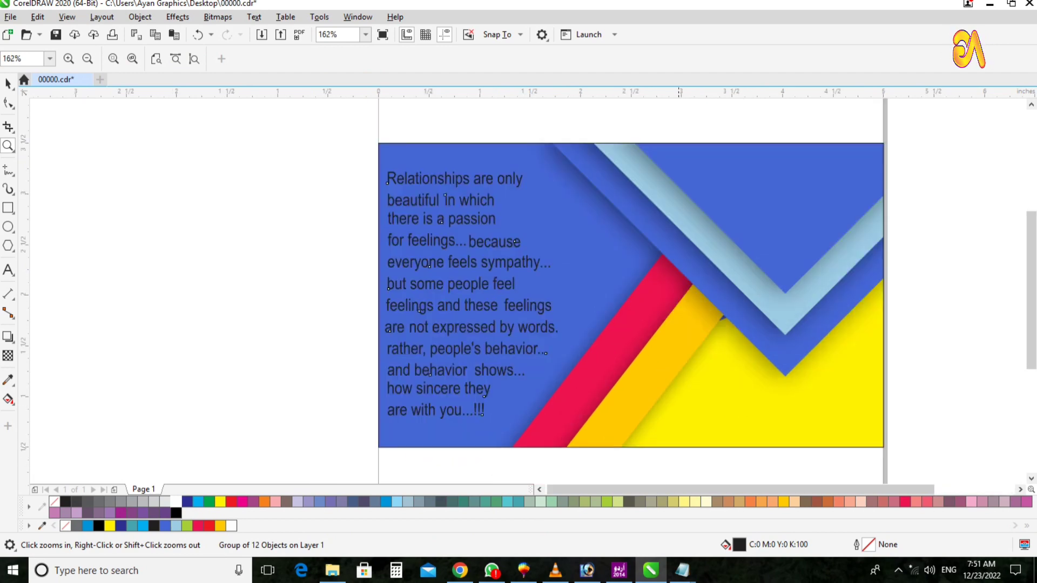
Enlarge the text group to 118.3% (about 2.02 by 2.88 in) and fill it with white.
key(space)
drag(561, 168, 579, 152)
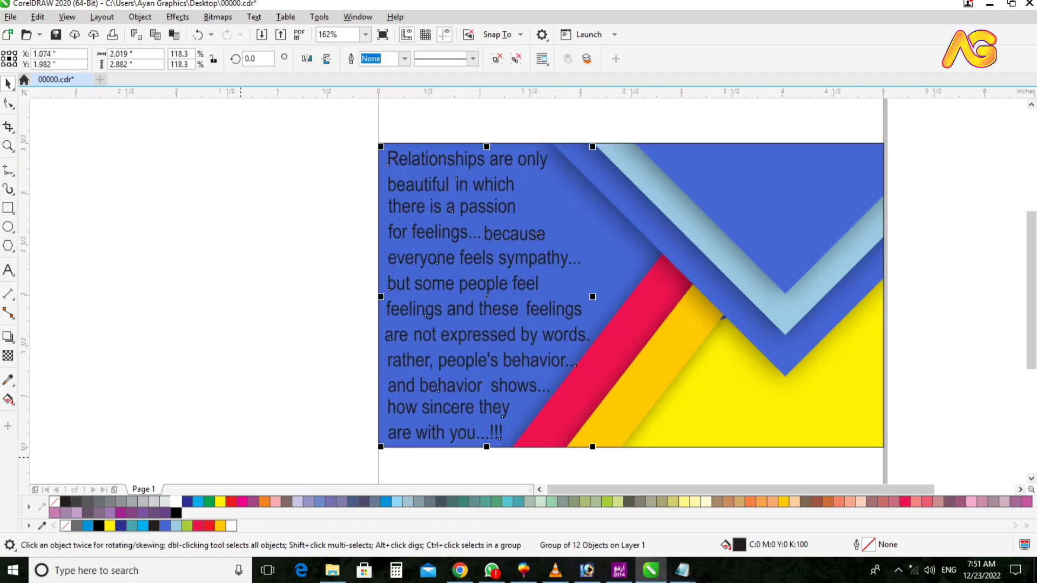
click(177, 502)
key(z)
scroll(493, 163, up, 1)
key(space)
Centre the white text group vertically on the card and enlarge it slightly to 118.5%.
key(ctrl+a)
key(Tab)
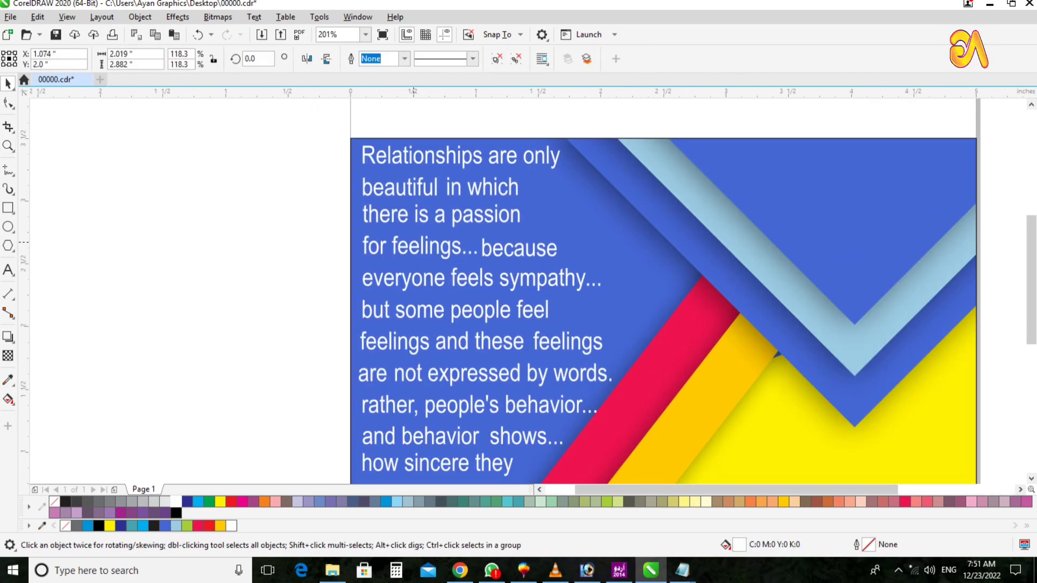
scroll(616, 324, down, 2)
scroll(615, 324, up, 2)
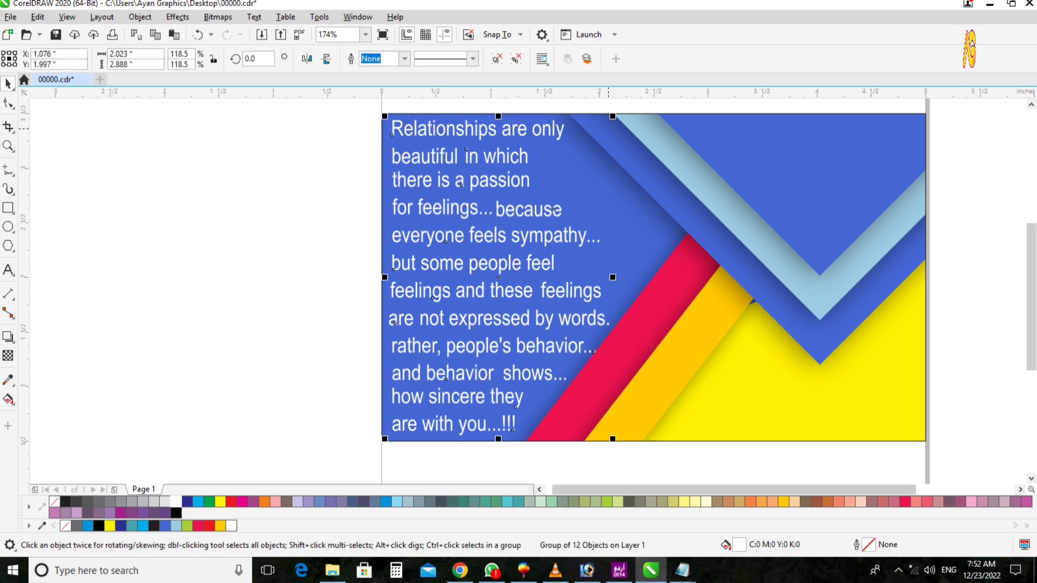
Align the bird photo's top edge with the top edge of the card.
key(ctrl+a)
key(Escape)
key(shift+F4)
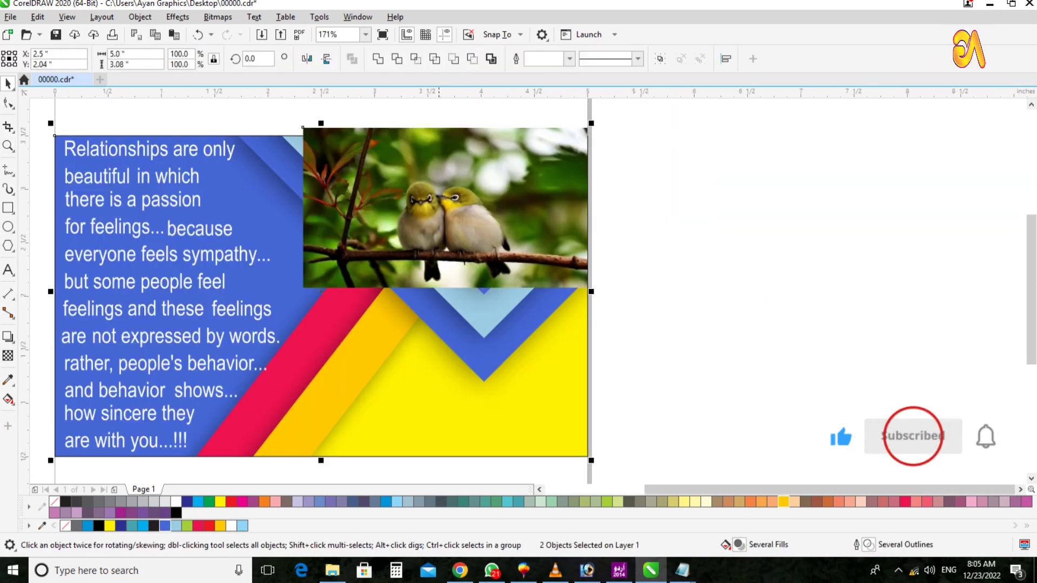
key(t)
drag(588, 138, 1002, 130)
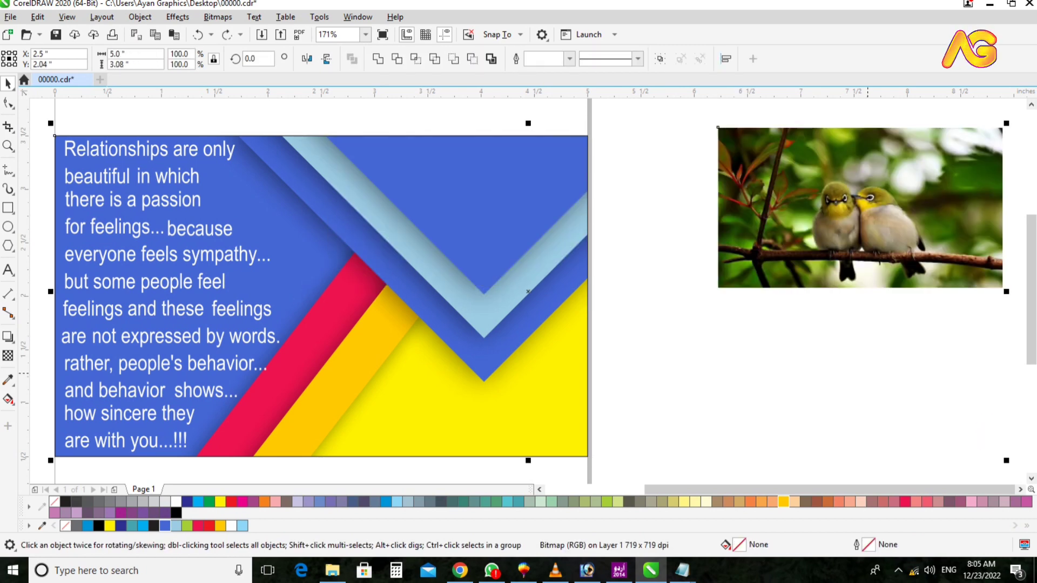
key(ctrl+z)
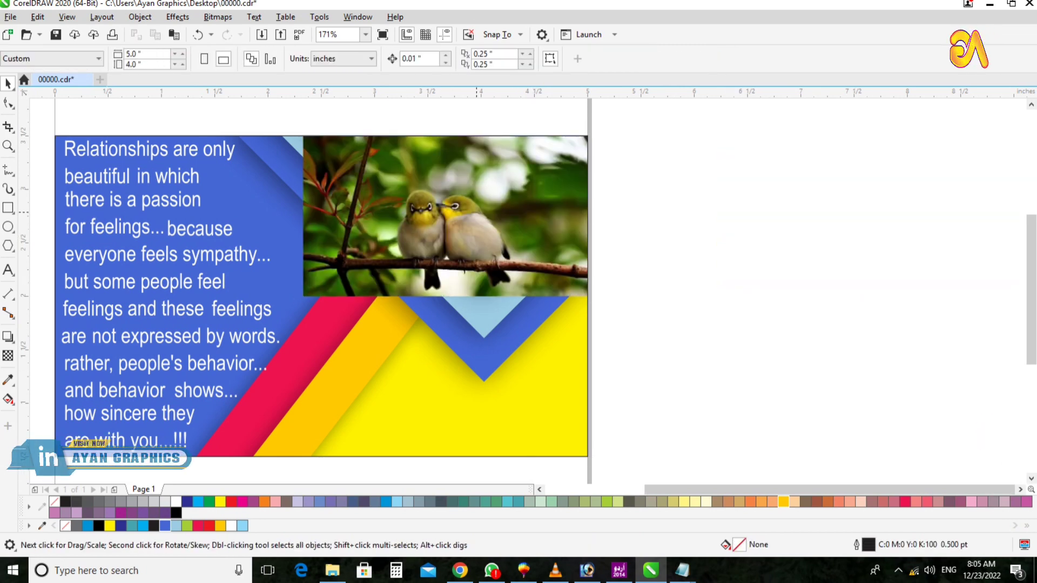
Place the bird photo inside the card's PowerClip frame and enlarge it to 53.8% (3.446 by 1.938 in).
click(56, 110)
scroll(446, 216, down, 5)
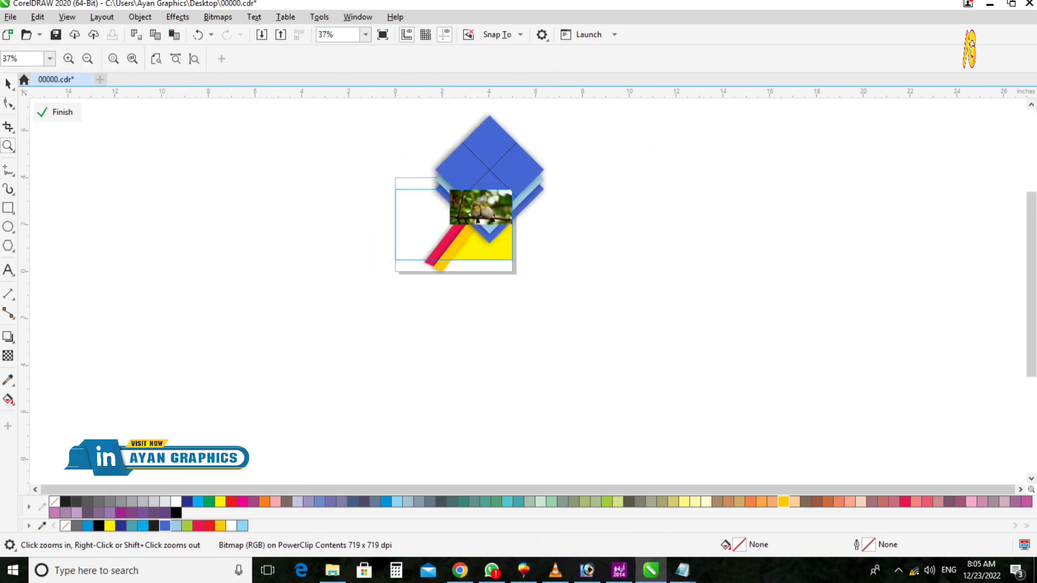
scroll(415, 275, up, 4)
drag(493, 351, 548, 352)
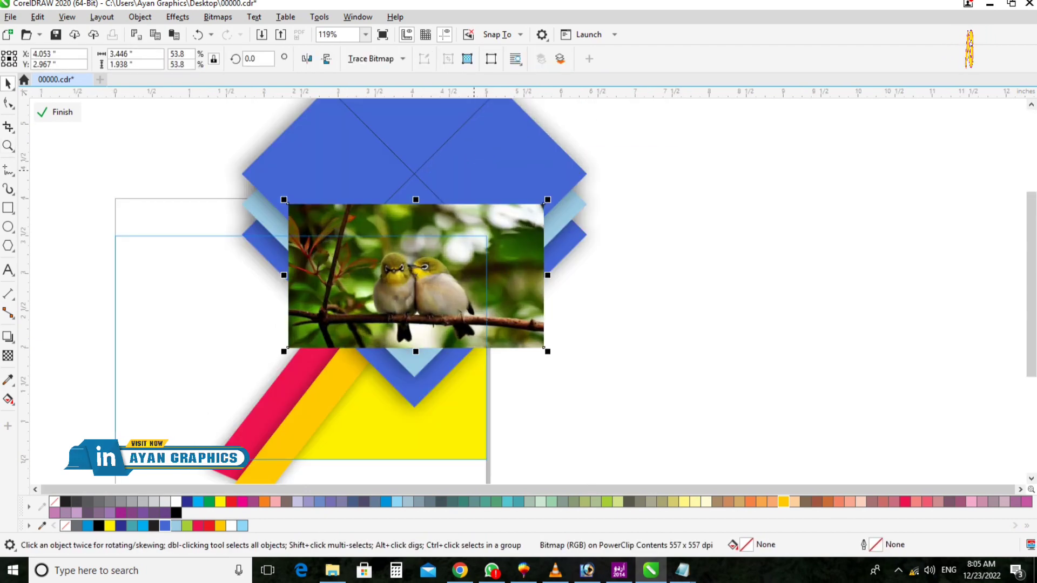
Clip the bird photo into the top blue diamond, mirror it horizontally and shift it so both birds sit above the diamond's lower tip.
scroll(378, 305, up, 3)
click(378, 305)
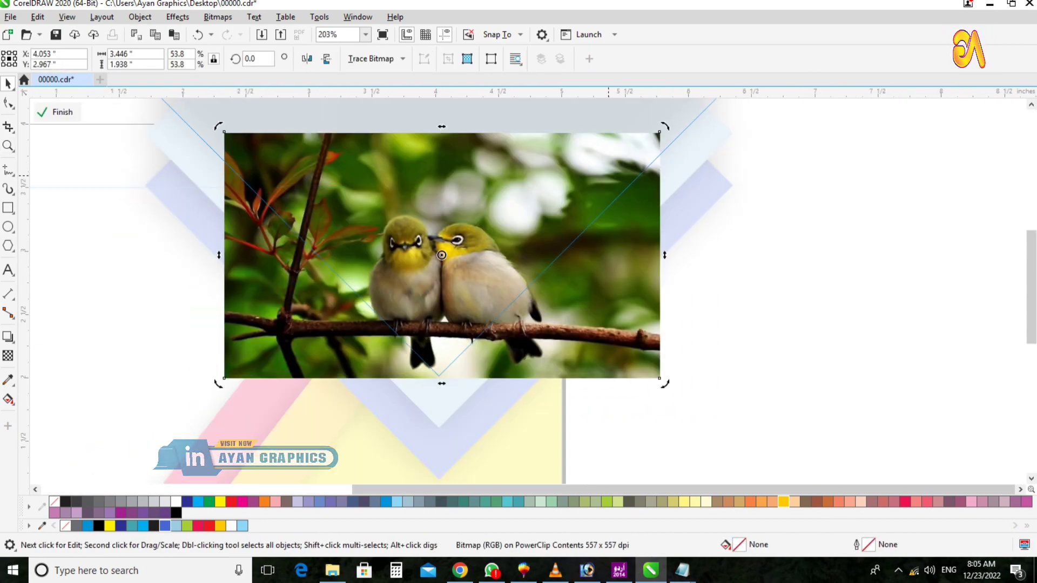
click(307, 58)
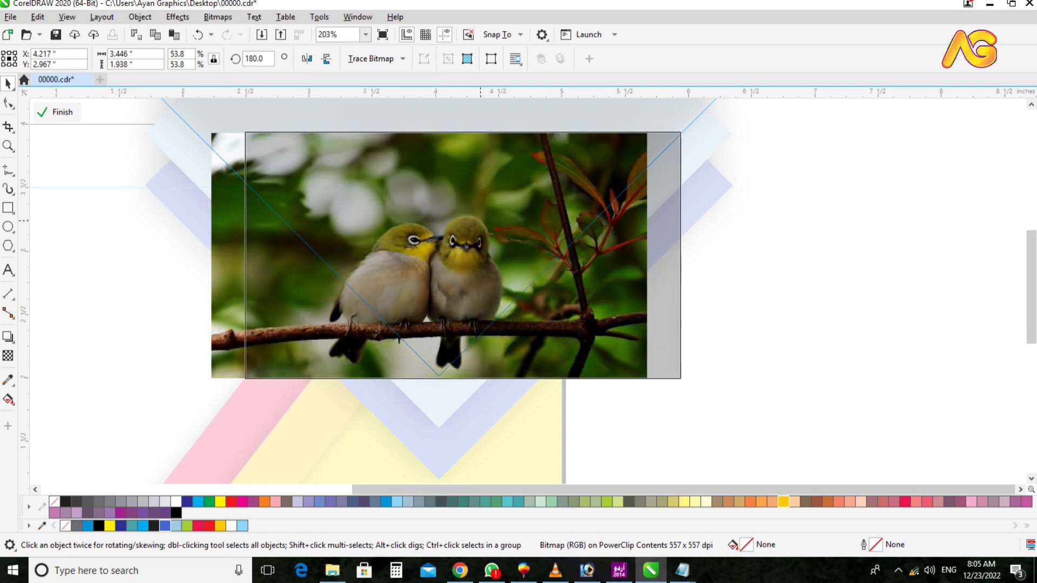
drag(481, 220, 461, 221)
ctrl+click(847, 378)
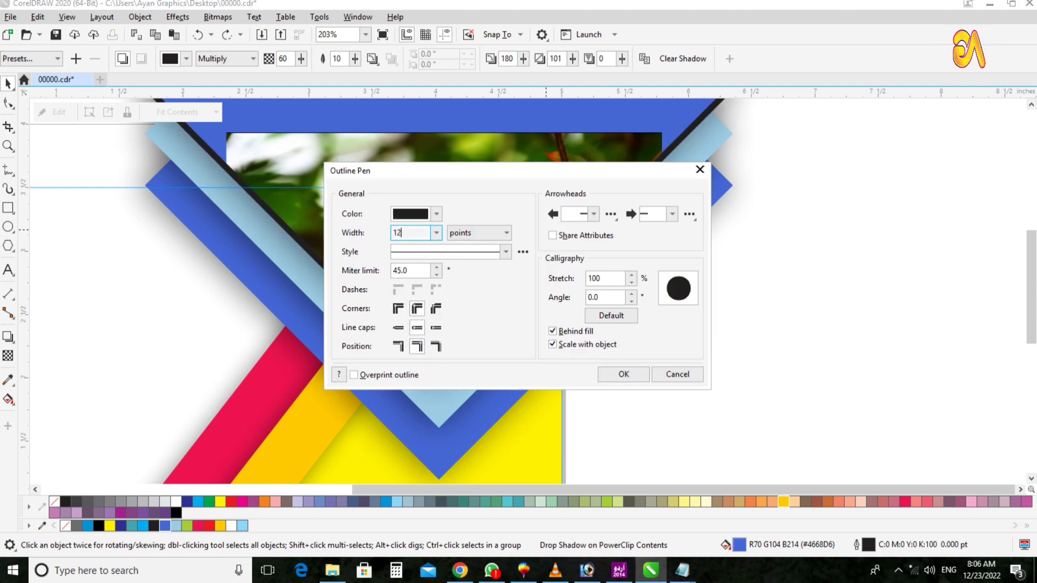
Try a 12-point lime green outline (C40 M0 Y100 K0) on the diamond that holds the bird photo.
key(Return)
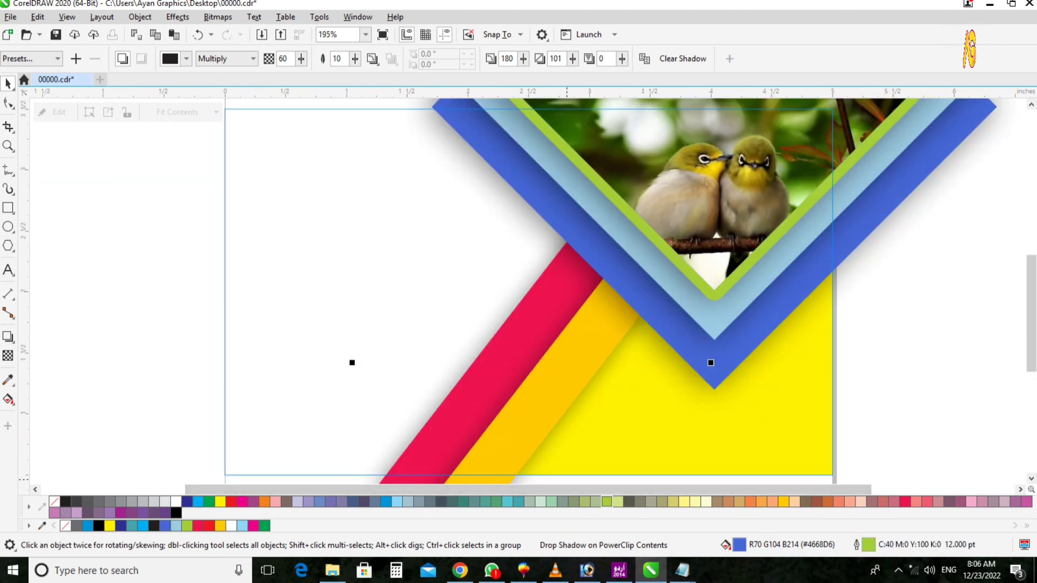
key(F3)
key(z)
drag(300, 167, 639, 368)
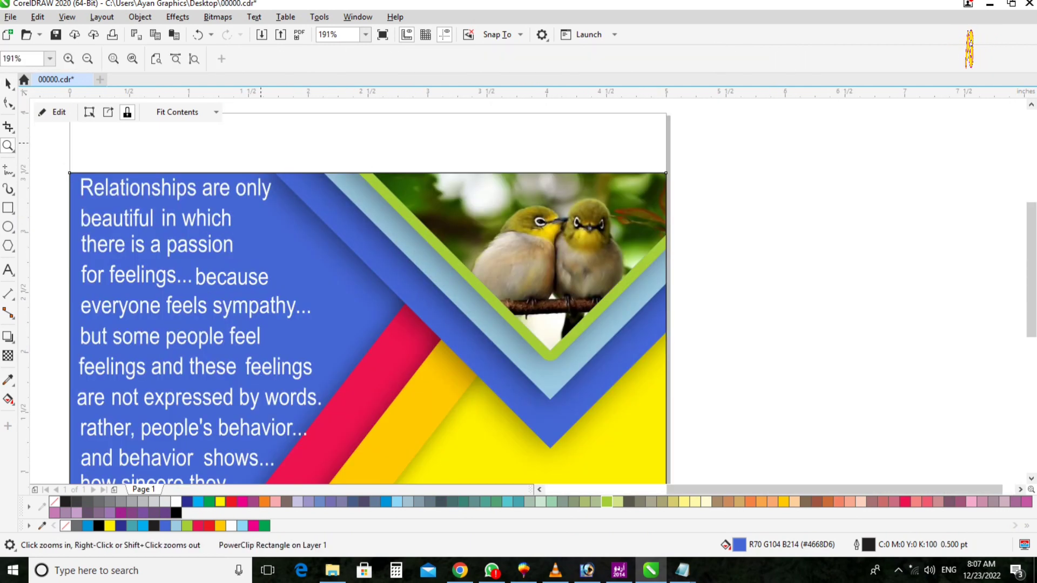
drag(272, 144, 907, 432)
key(space)
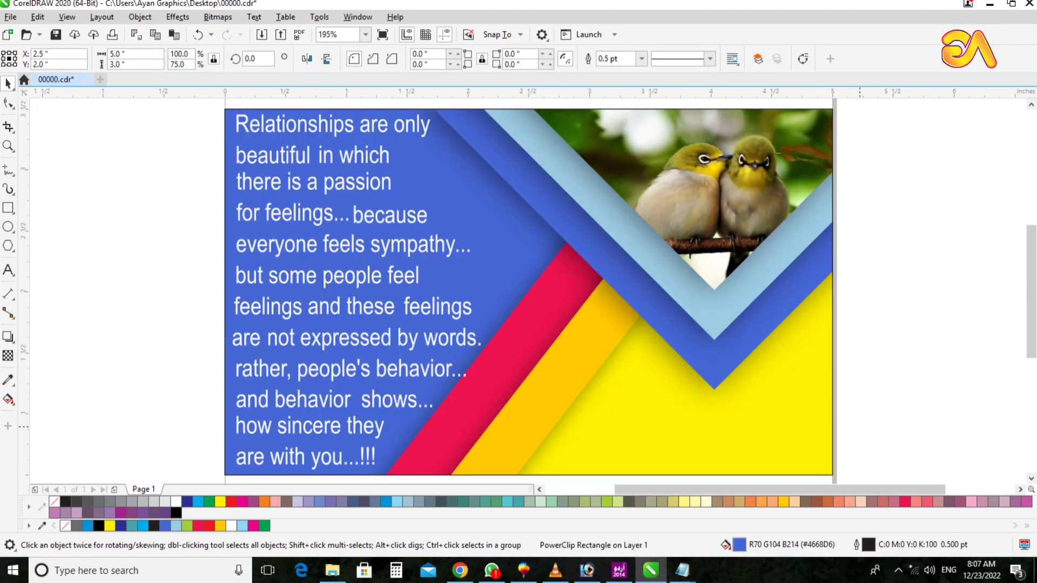
Open the card's PowerClip contents for editing and fill the yellow area below the diamonds with Ice Blue.
drag(768, 457, 808, 427)
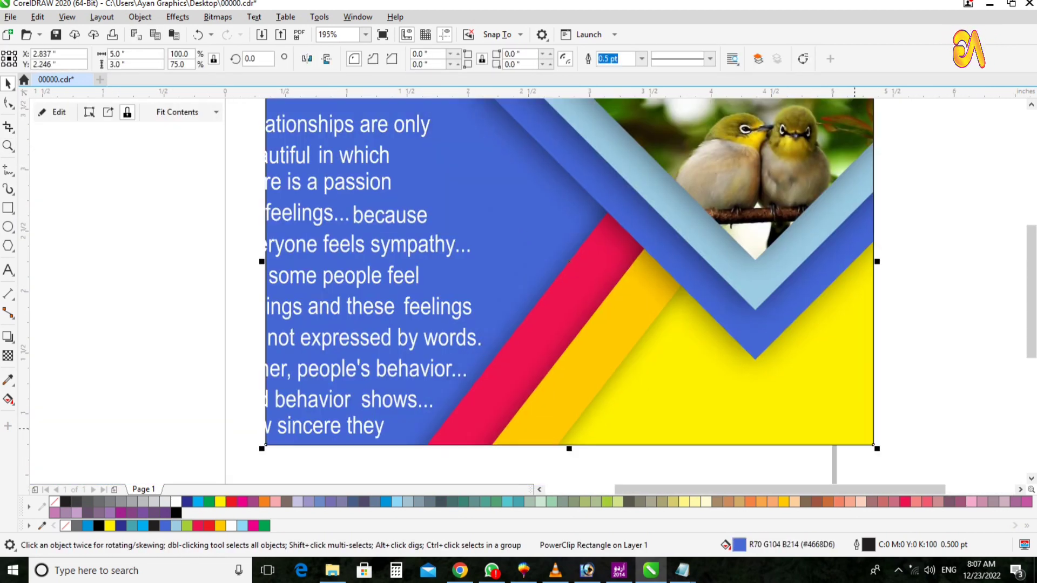
key(ctrl+z)
double_click(801, 458)
click(242, 526)
key(z)
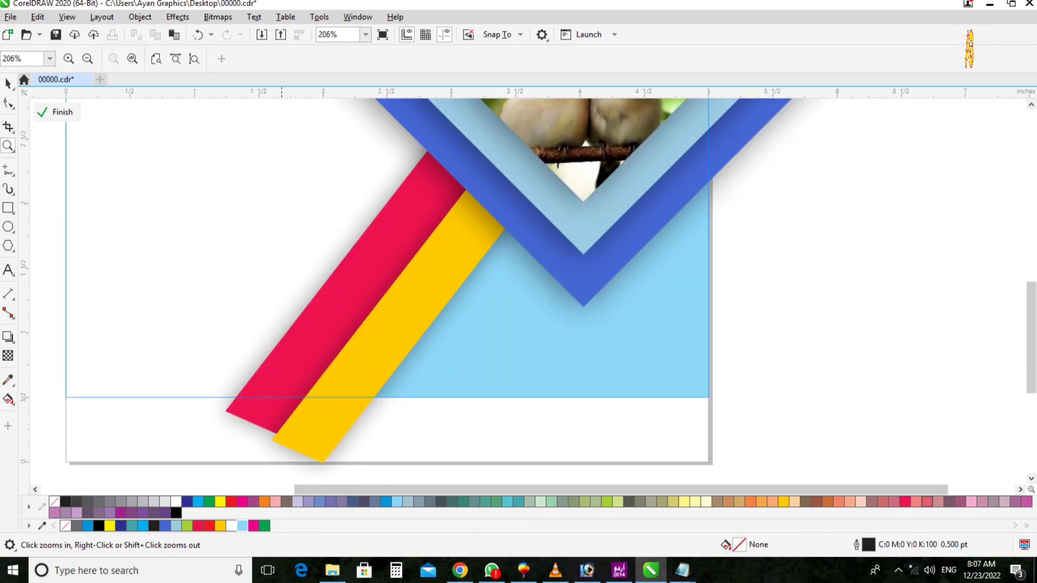
Duplicate the slanted yellow bar directly along its right side and fill the copy with green.
key(F3)
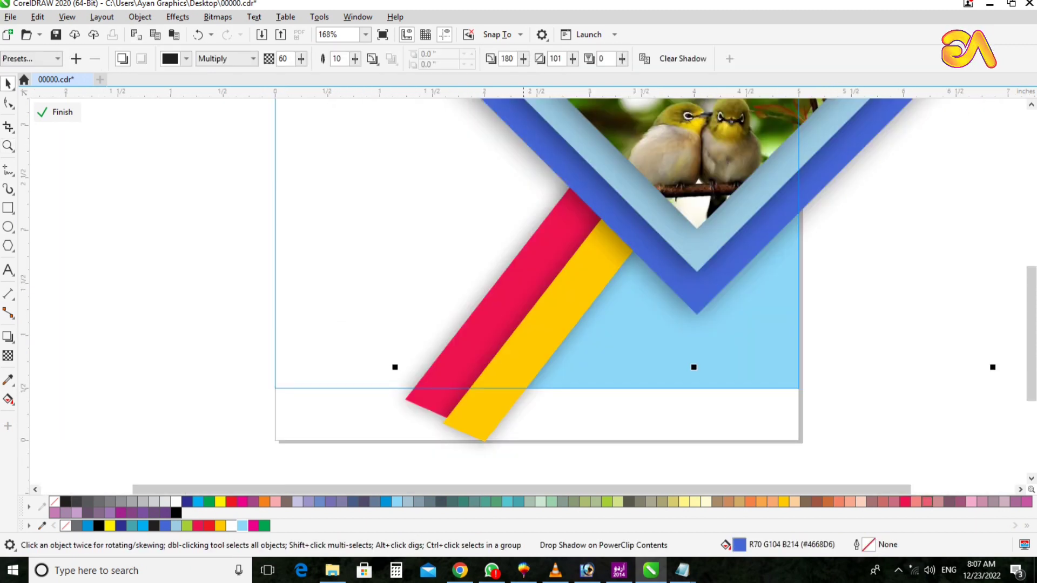
key(Tab)
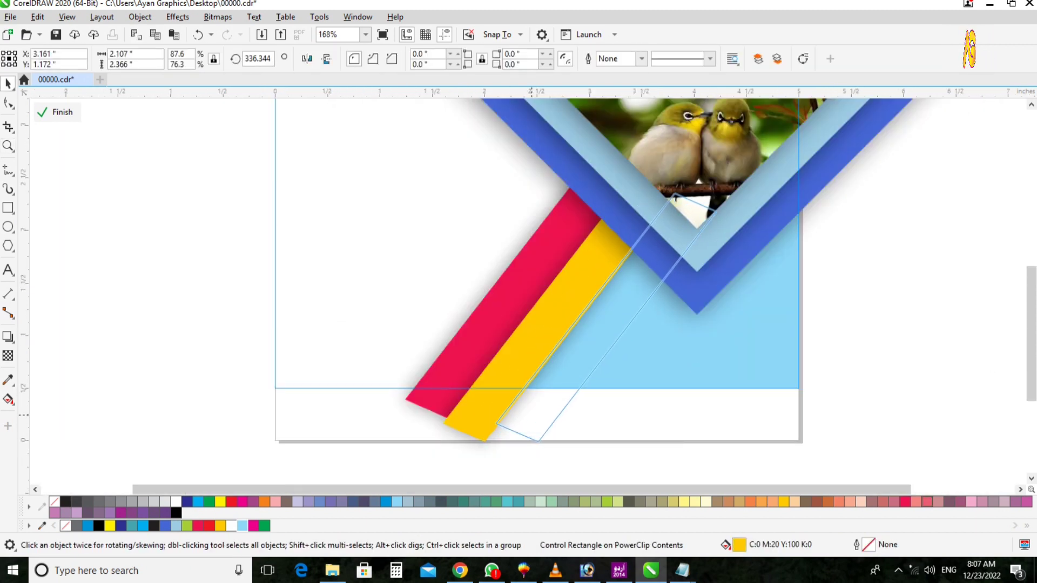
drag(532, 415, 532, 415)
right_click(532, 415)
click(265, 526)
key(F2)
drag(411, 163, 821, 424)
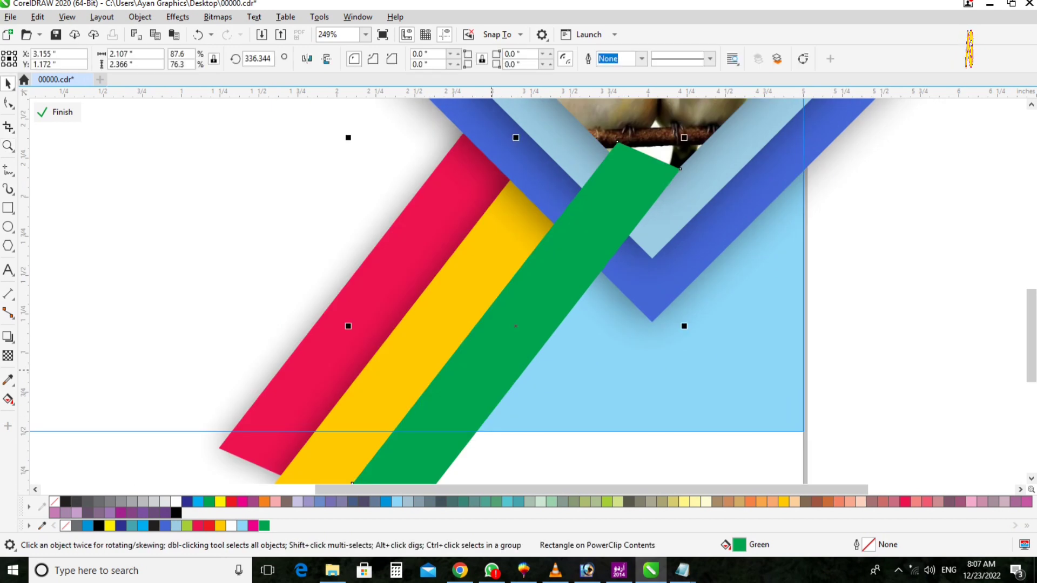
Send the green bar to the back of the clipped artwork.
key(F3)
key(F3)
key(F2)
drag(303, 431, 721, 269)
key(F2)
drag(270, 412, 770, 144)
key(shift+Page_Down)
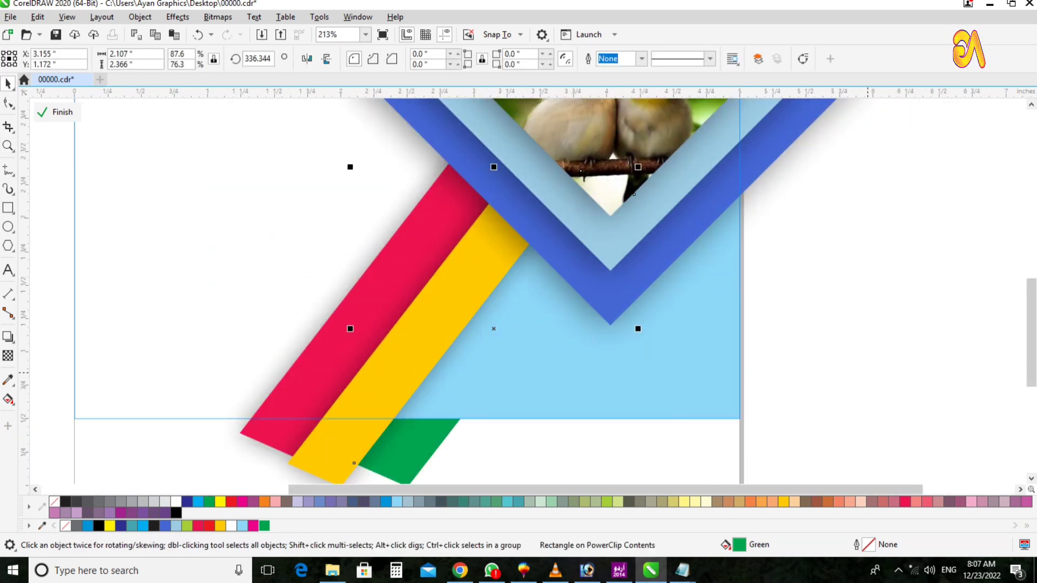
ctrl+click(407, 218)
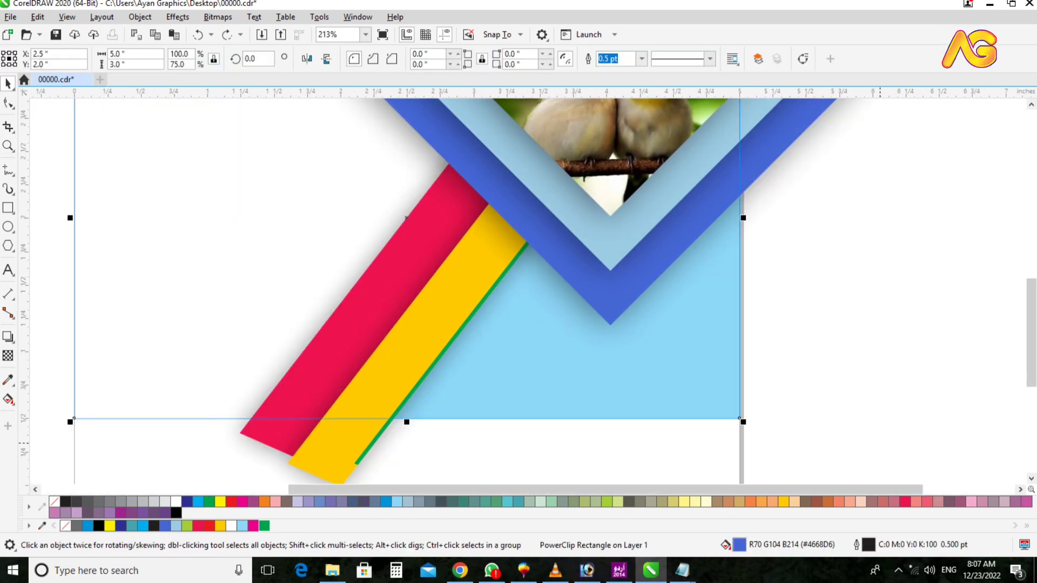
Undo the last changes to the green bar's stacking and delete the bar.
key(ctrl+z)
key(ctrl+z)
key(Delete)
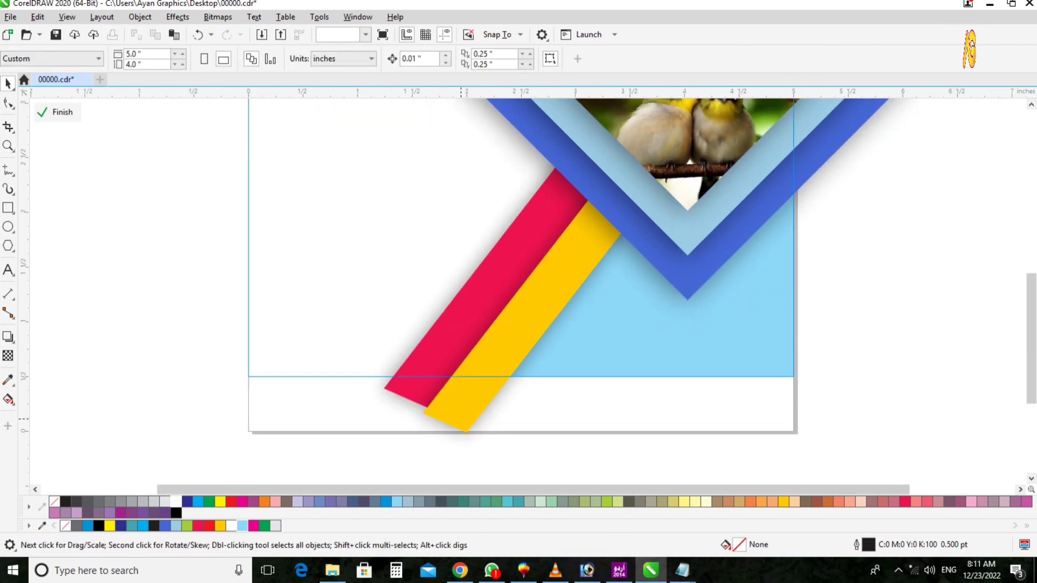
Duplicate the slanted yellow bar along its right side and fill the copy with Ice Blue.
drag(462, 416, 520, 414)
right_click(520, 413)
click(242, 525)
key(F2)
drag(427, 118, 834, 445)
Add a soft drop shadow to the Ice Blue bar, cast towards its right side.
click(8, 337)
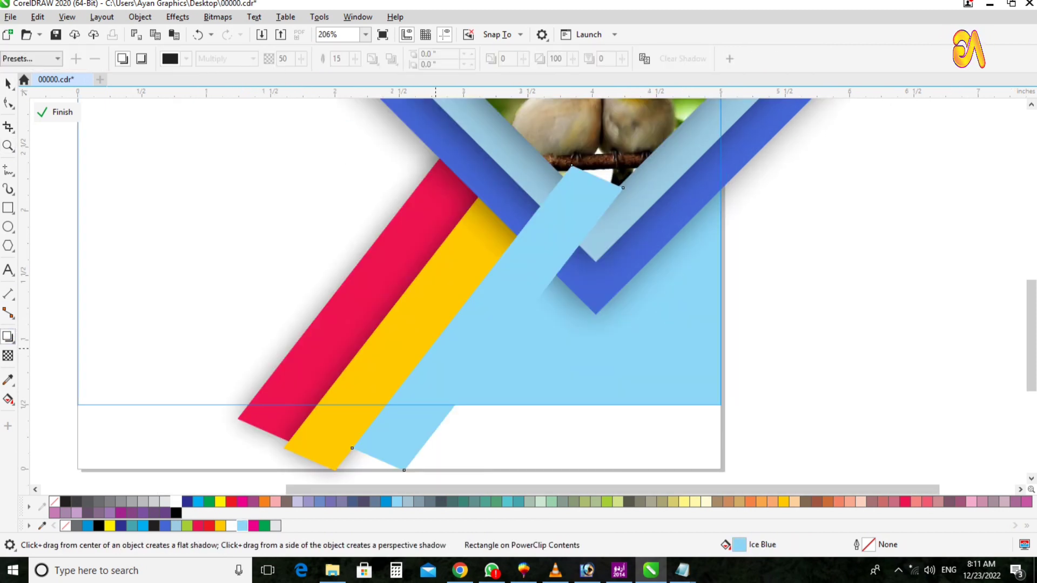
drag(534, 339, 623, 318)
key(space)
scroll(474, 314, down, 3)
key(F2)
drag(384, 174, 743, 334)
drag(163, 156, 653, 443)
Stack the Ice Blue bar above the light blue background but behind the diamonds, and finish editing the PowerClip contents.
key(shift+Page_Up)
key(F2)
drag(153, 323, 603, 567)
drag(248, 373, 636, 116)
ctrl+click(702, 395)
Ungroup the white text group on the card into separate lines.
key(F2)
drag(260, 205, 622, 422)
key(F2)
drag(335, 236, 665, 430)
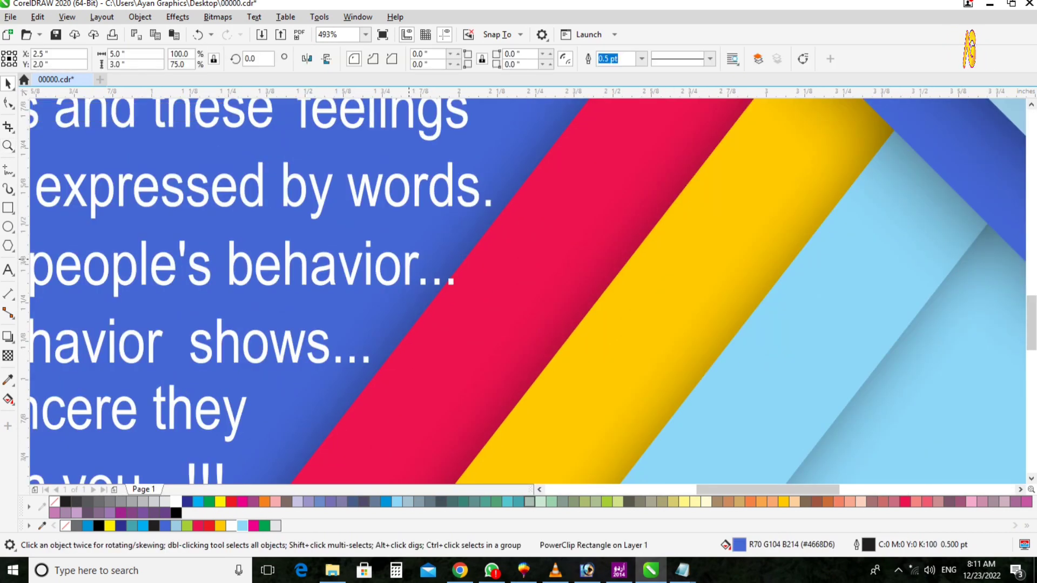
key(ctrl+u)
Remove the last dot of the "rather, people's behavior..." line where it overlaps the red bar.
click(535, 281)
key(F2)
drag(405, 233, 627, 361)
key(F10)
click(328, 245)
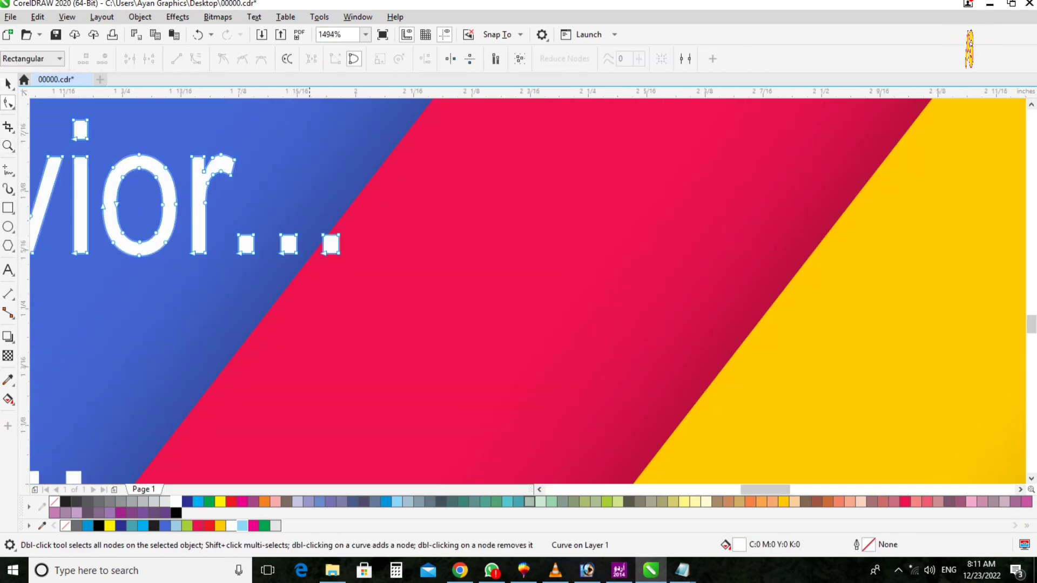
key(space)
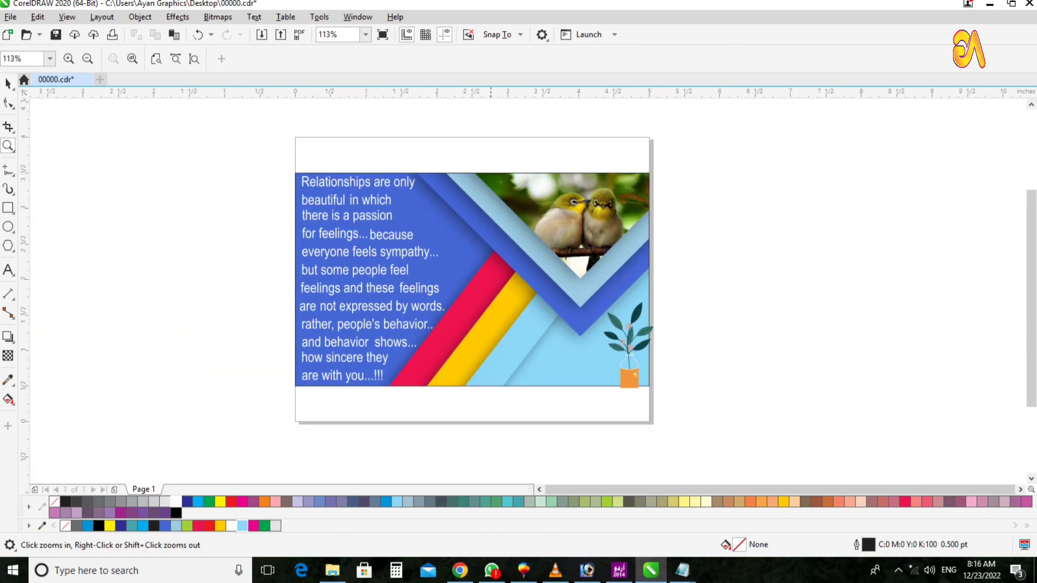